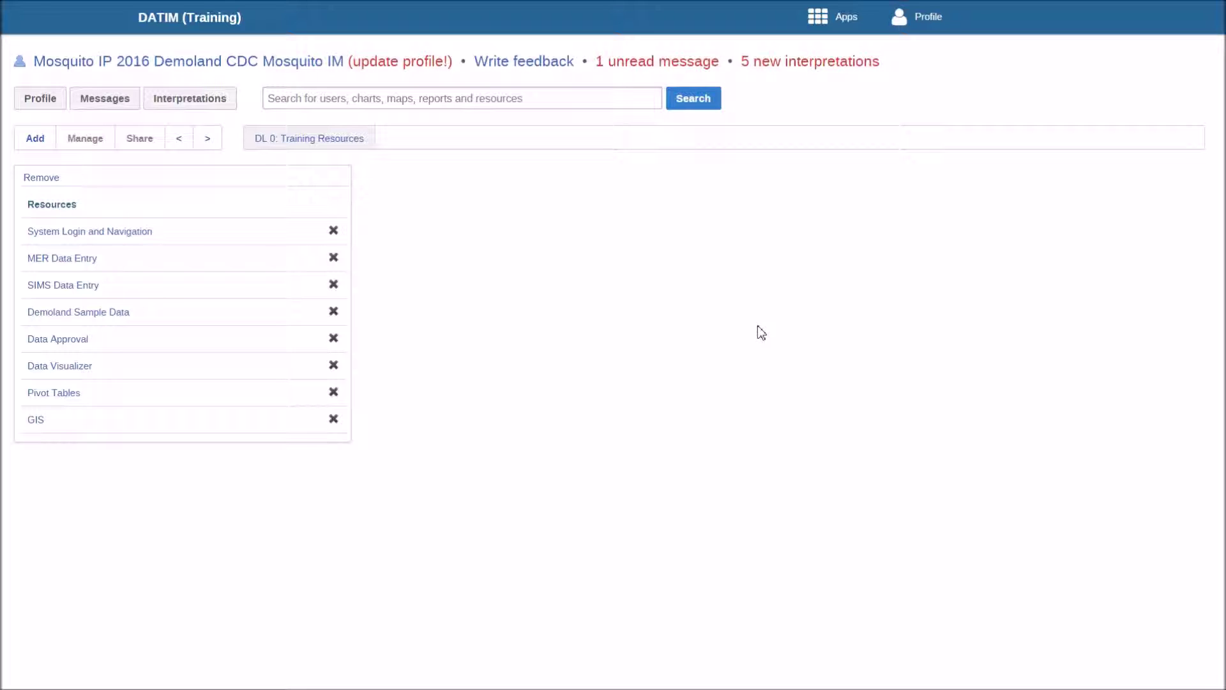
- Open the Data Entry app and find and select Mosquito Site as the organisation unit
left_click(830, 20)
left_click(612, 306)
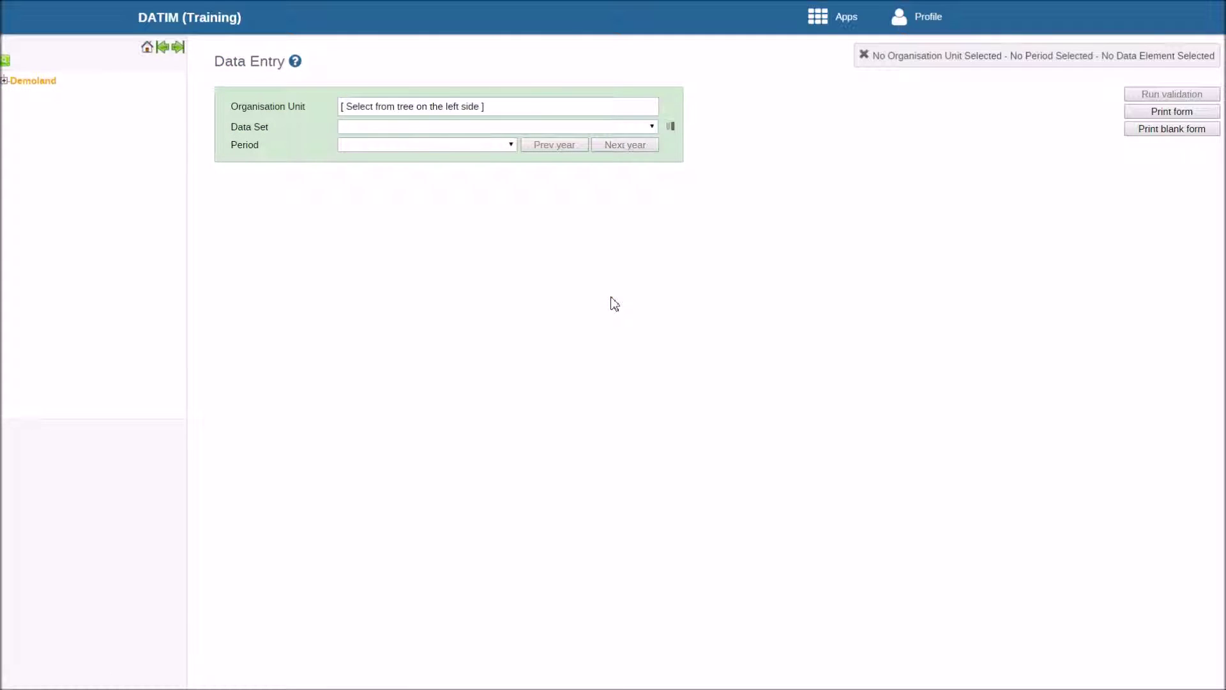
left_click(5, 64)
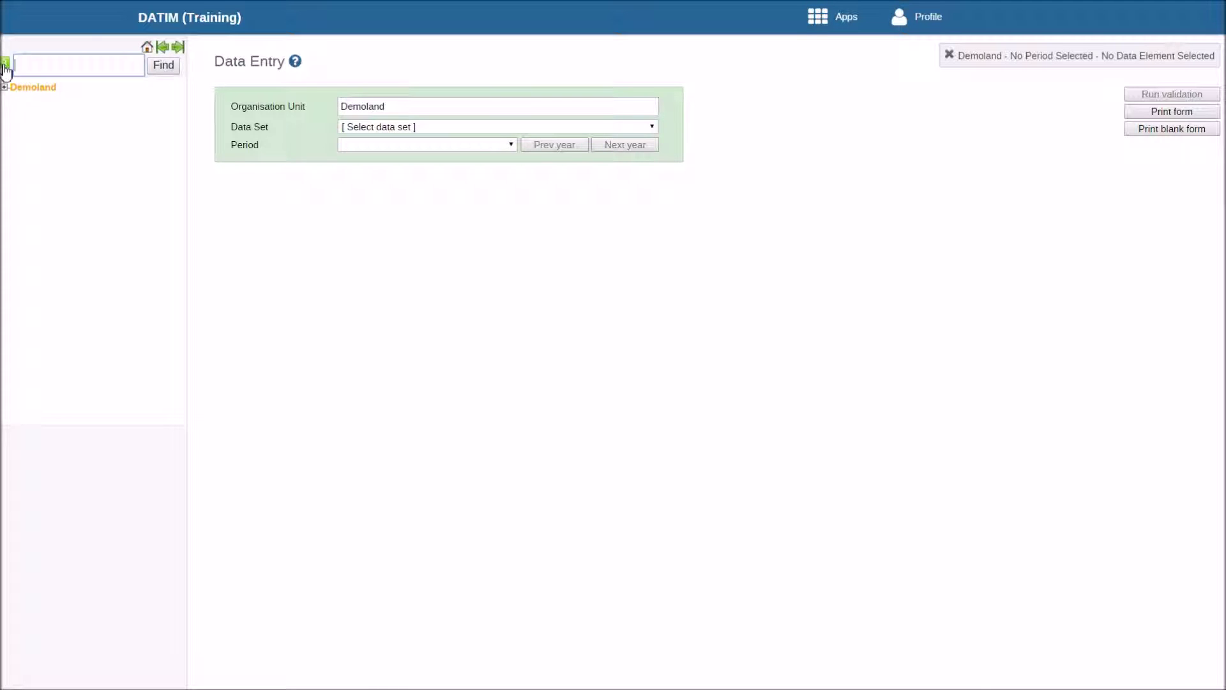
type("mosqui")
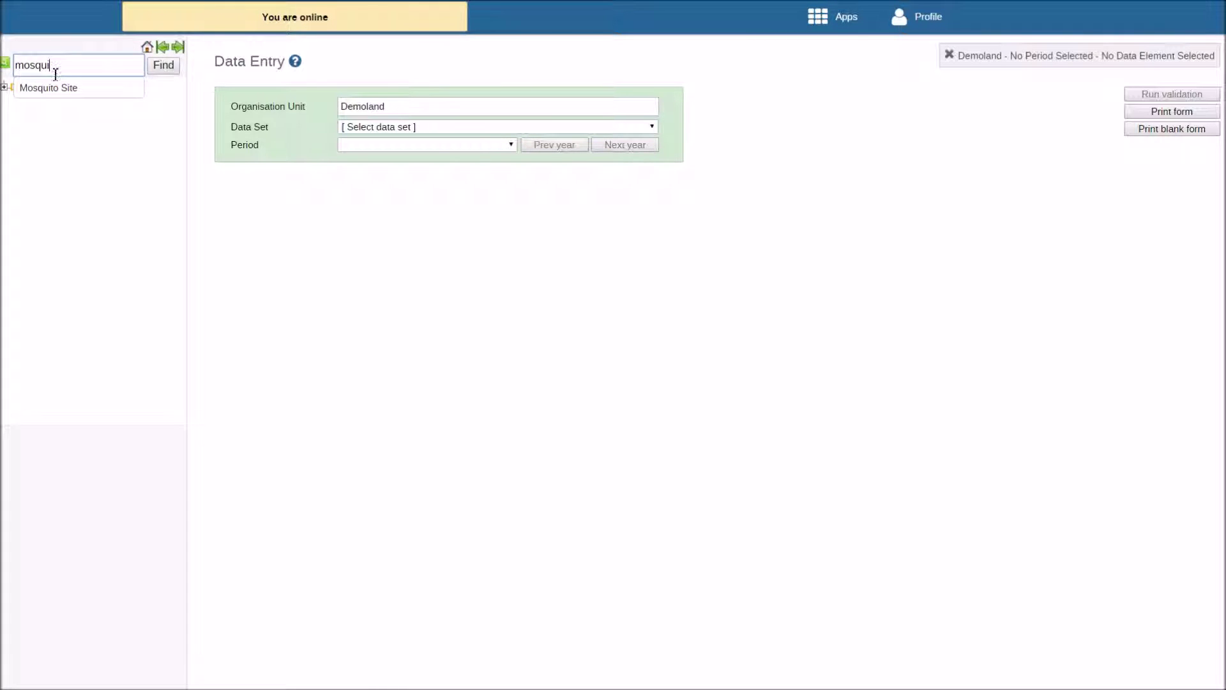
left_click(57, 87)
- Load the MER Targets: Facility Based form for October 2015 - September 2016 with funding mechanism 2016 Demoland CDC Mosquito IM
left_click(424, 127)
left_click(411, 165)
left_click(412, 144)
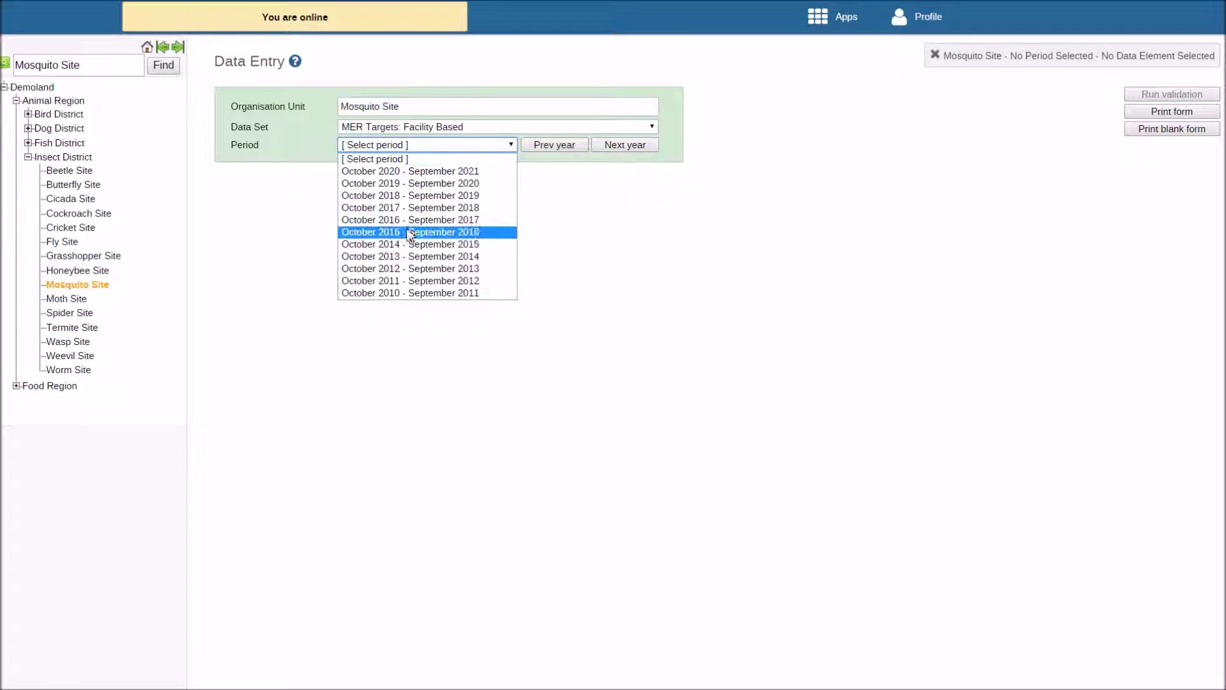
left_click(406, 231)
left_click(416, 164)
left_click(416, 189)
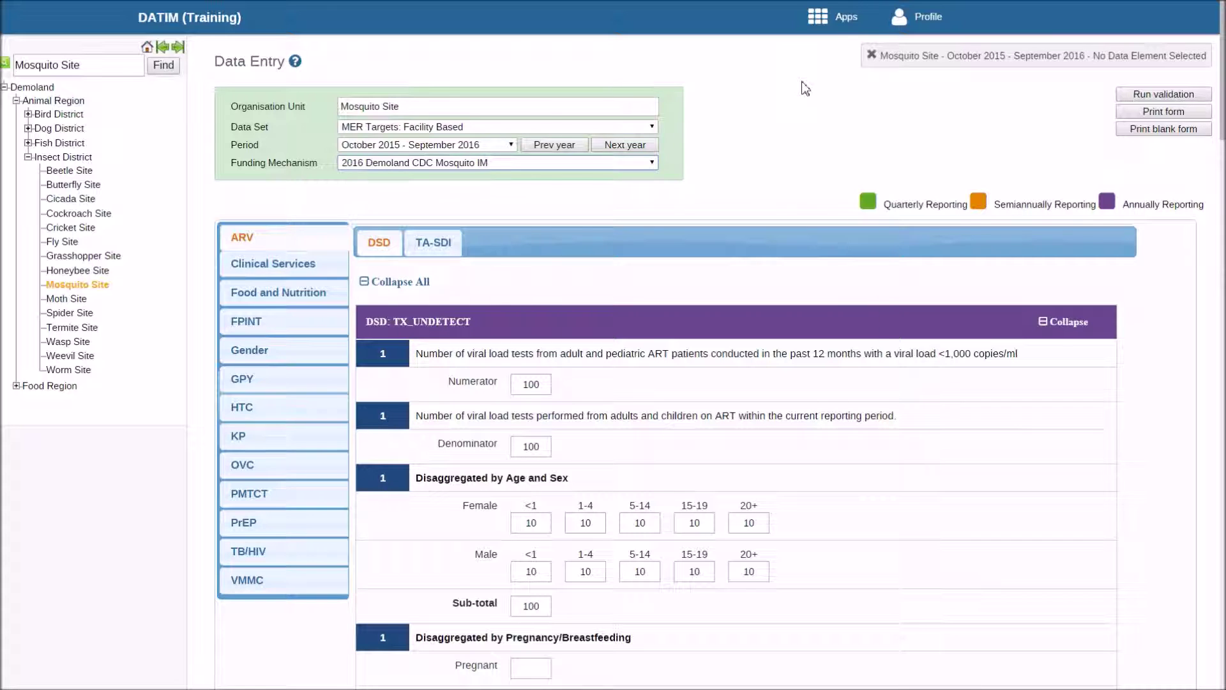
- Open the Data Approval app and choose MER Targets for the period October 2015 - September 2016
mouse_move(849, 13)
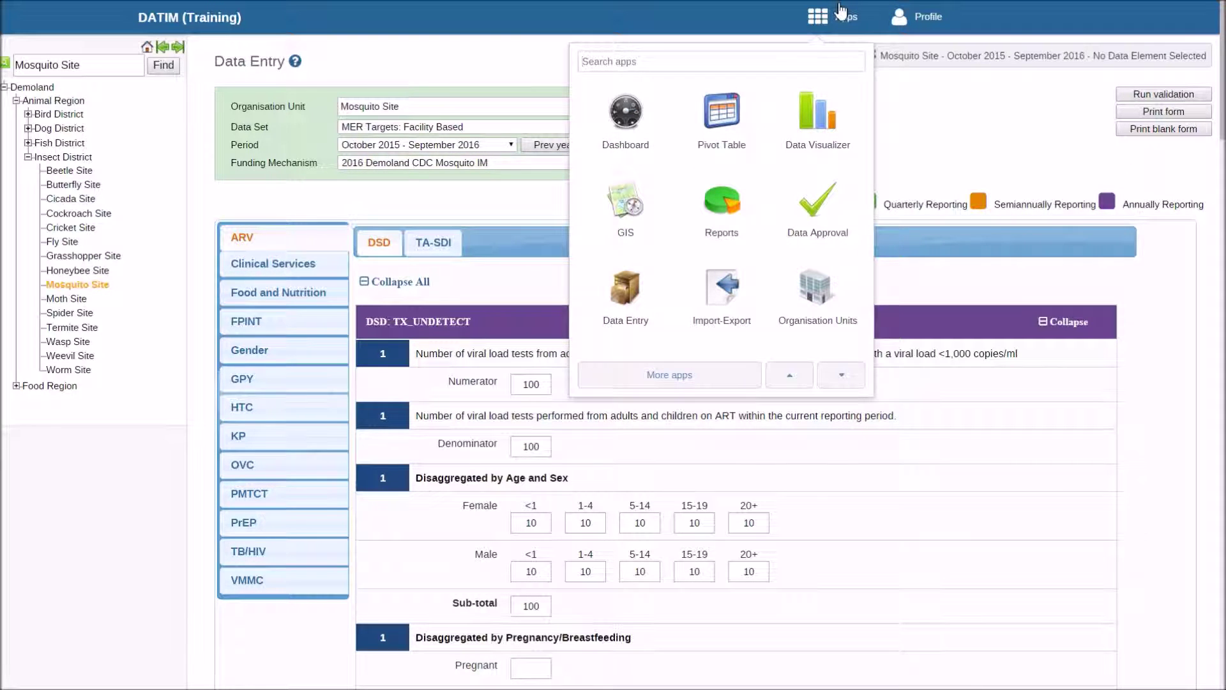
left_click(818, 203)
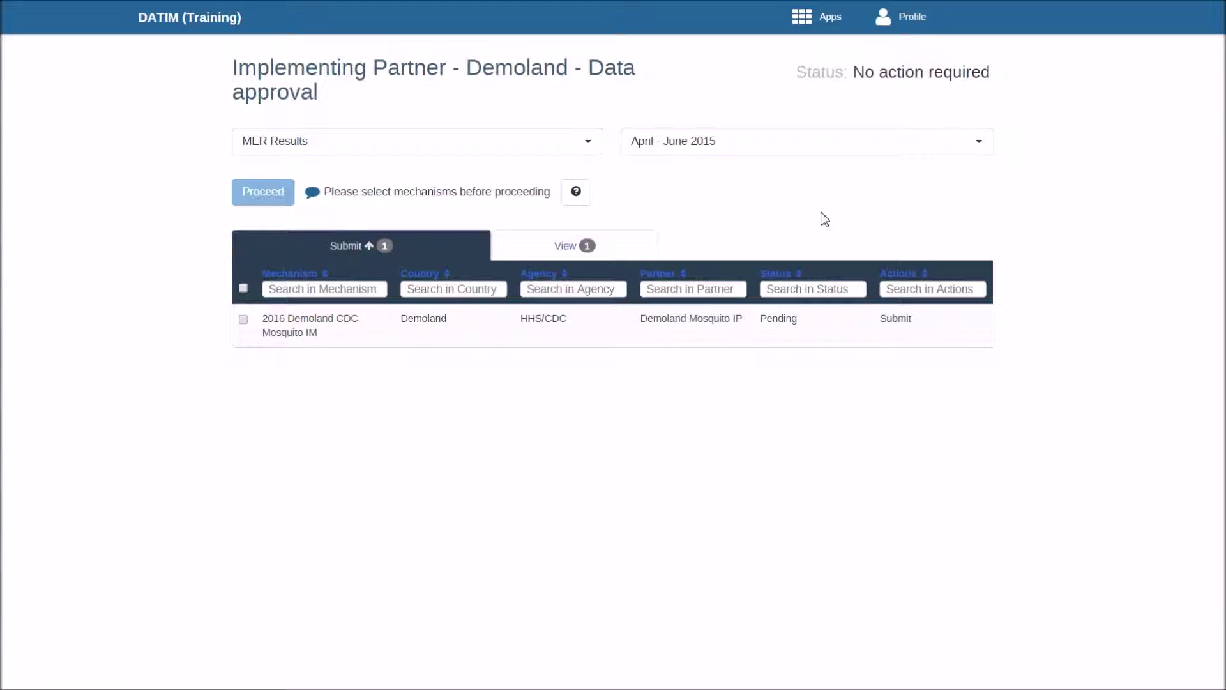
left_click(585, 150)
left_click(571, 191)
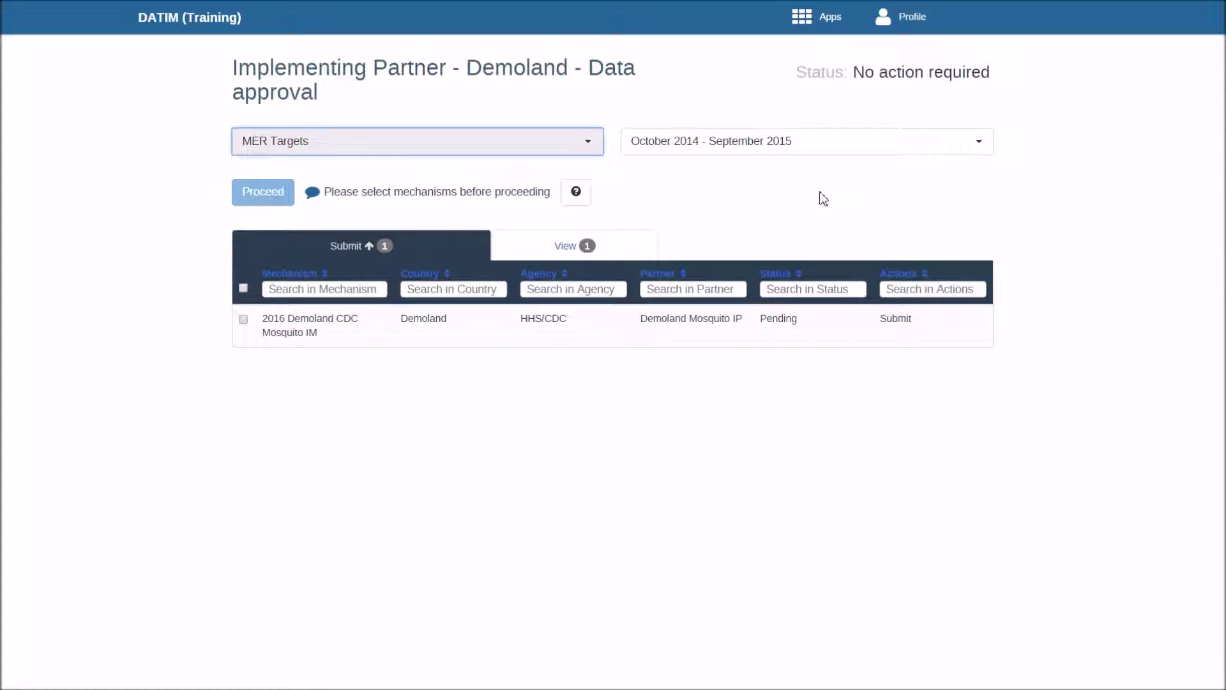
left_click(837, 135)
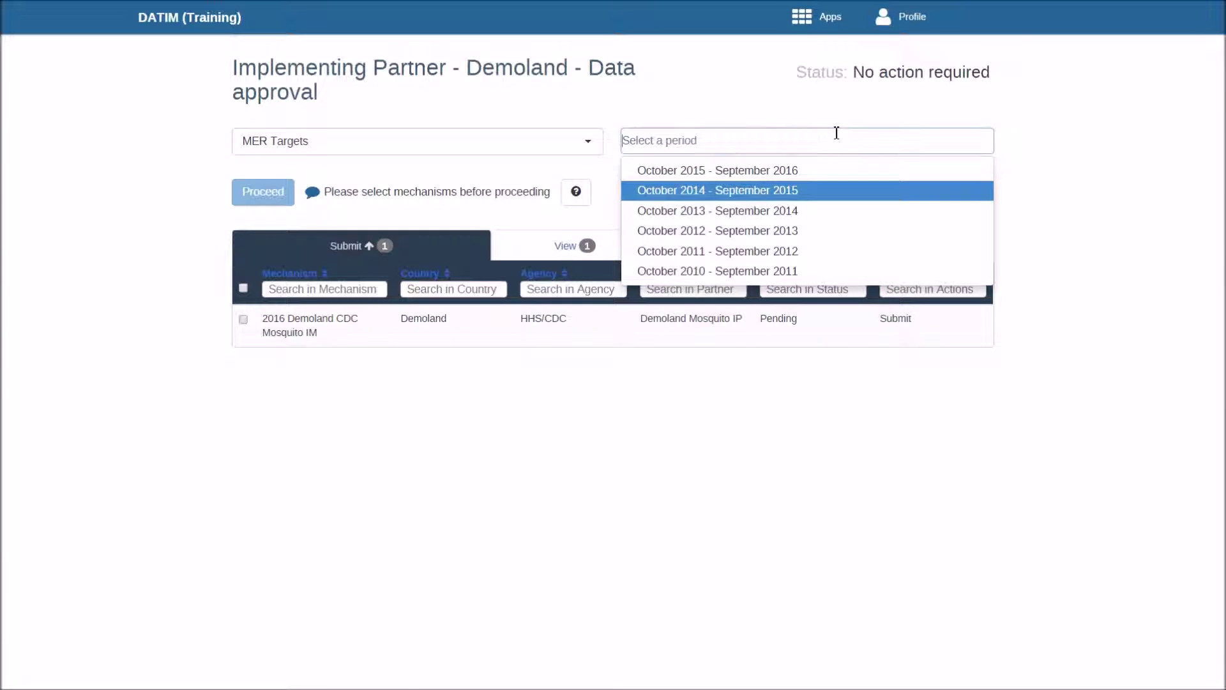
left_click(799, 171)
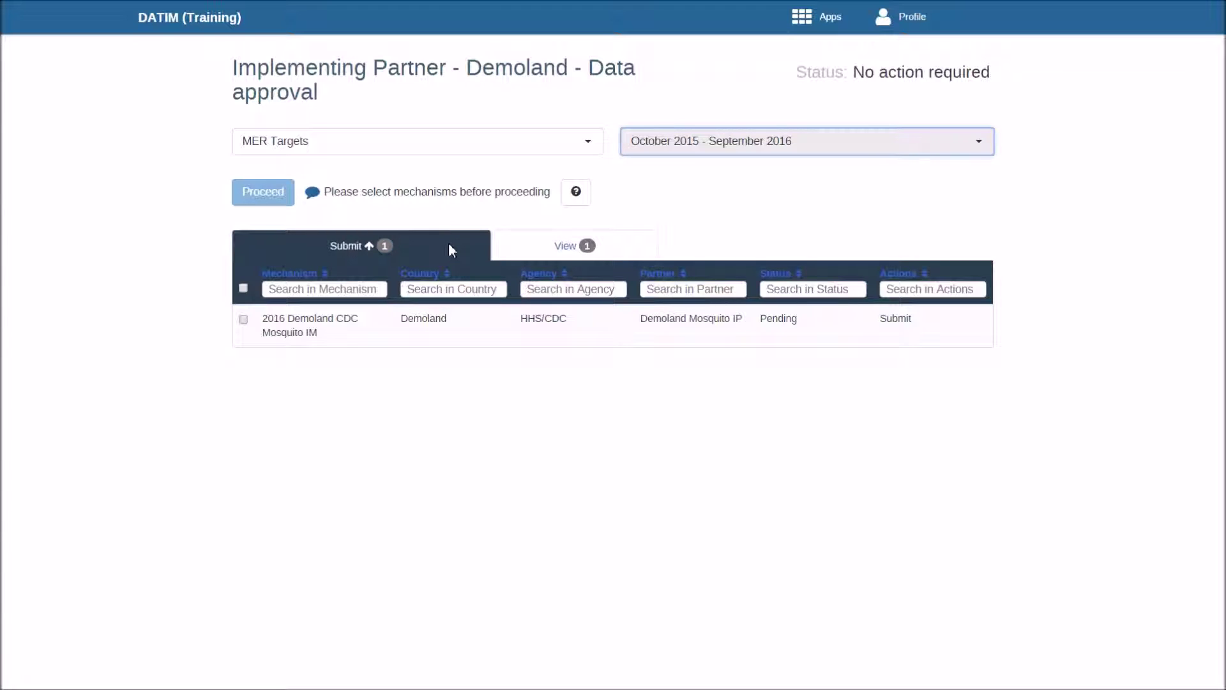
- Check the View list, then select the 2016 Demoland CDC Mosquito IM mechanism for submission and proceed to its data
left_click(527, 245)
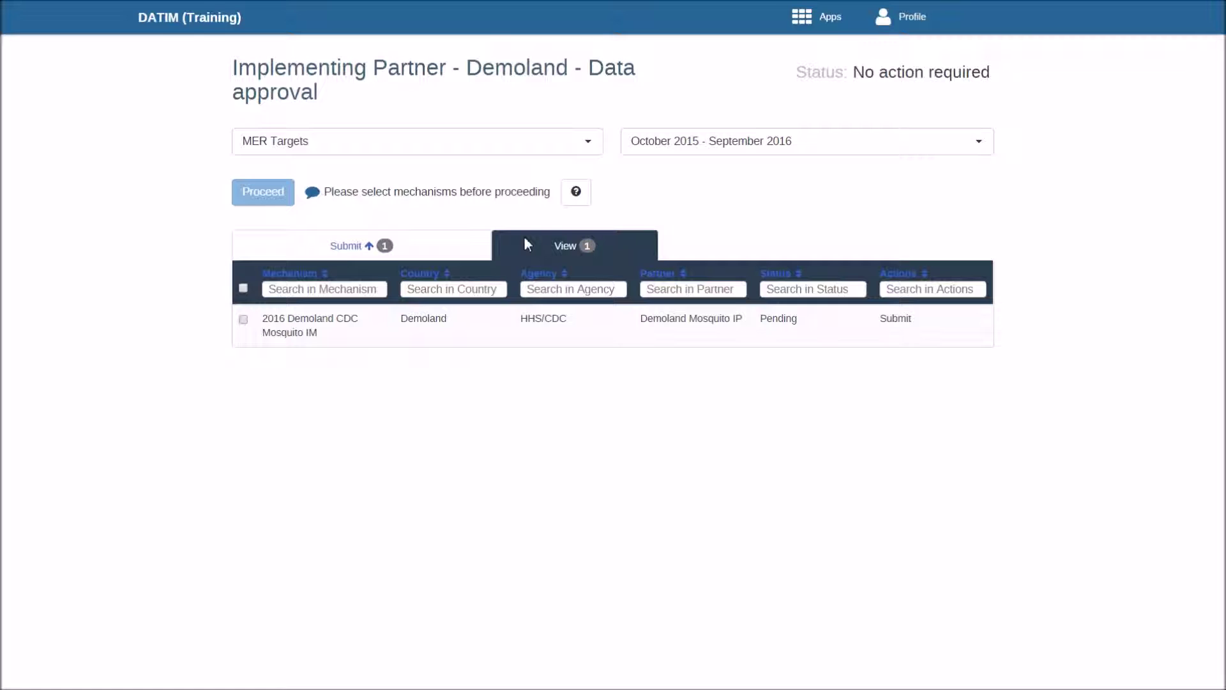
left_click(409, 249)
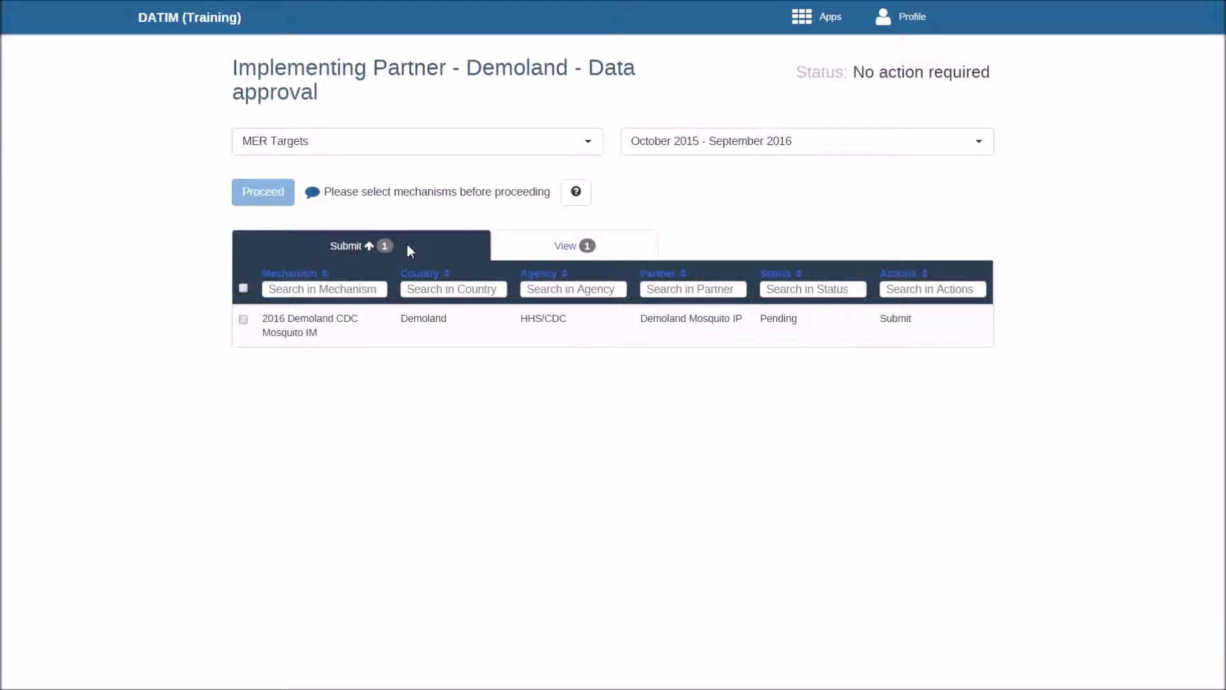
left_click(243, 319)
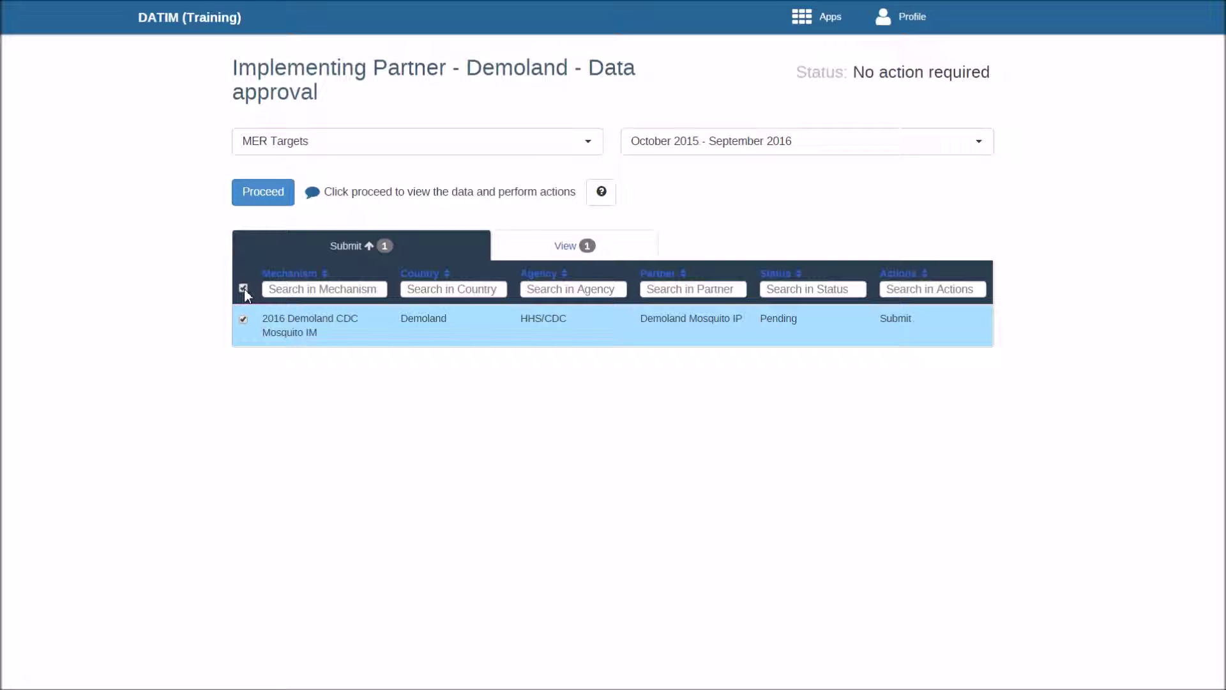
left_click(271, 199)
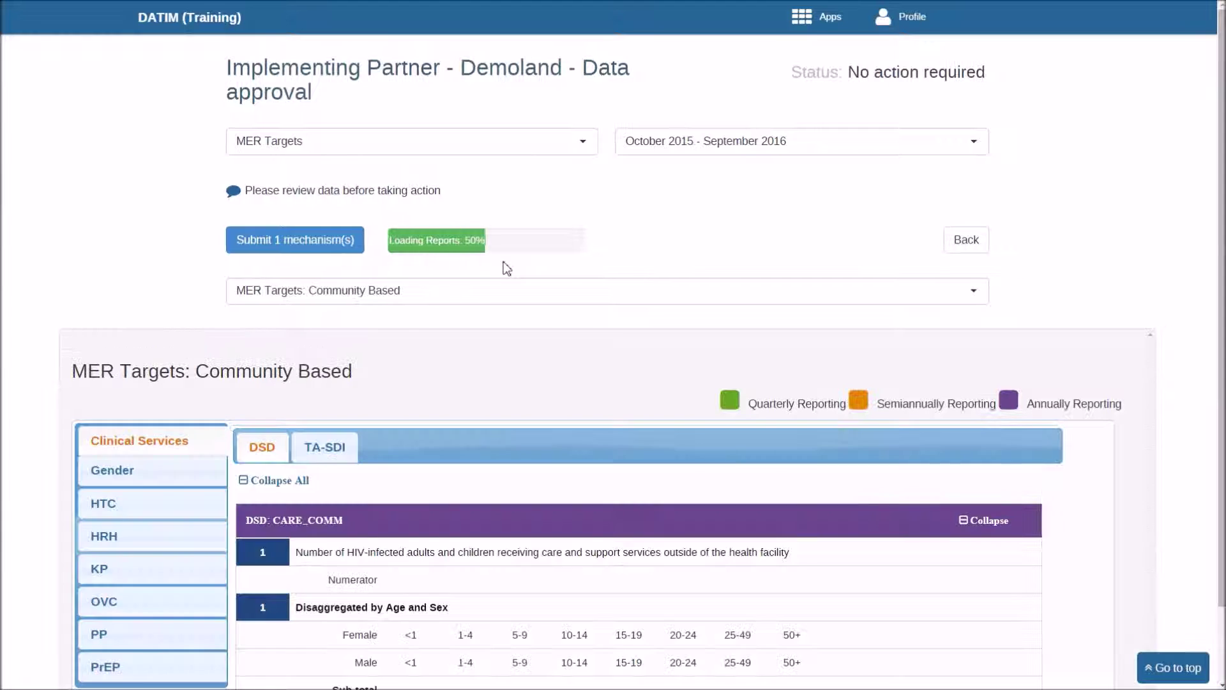
- Review the mechanism's MER Targets: Facility Based dataset and submit the mechanism
left_click(458, 292)
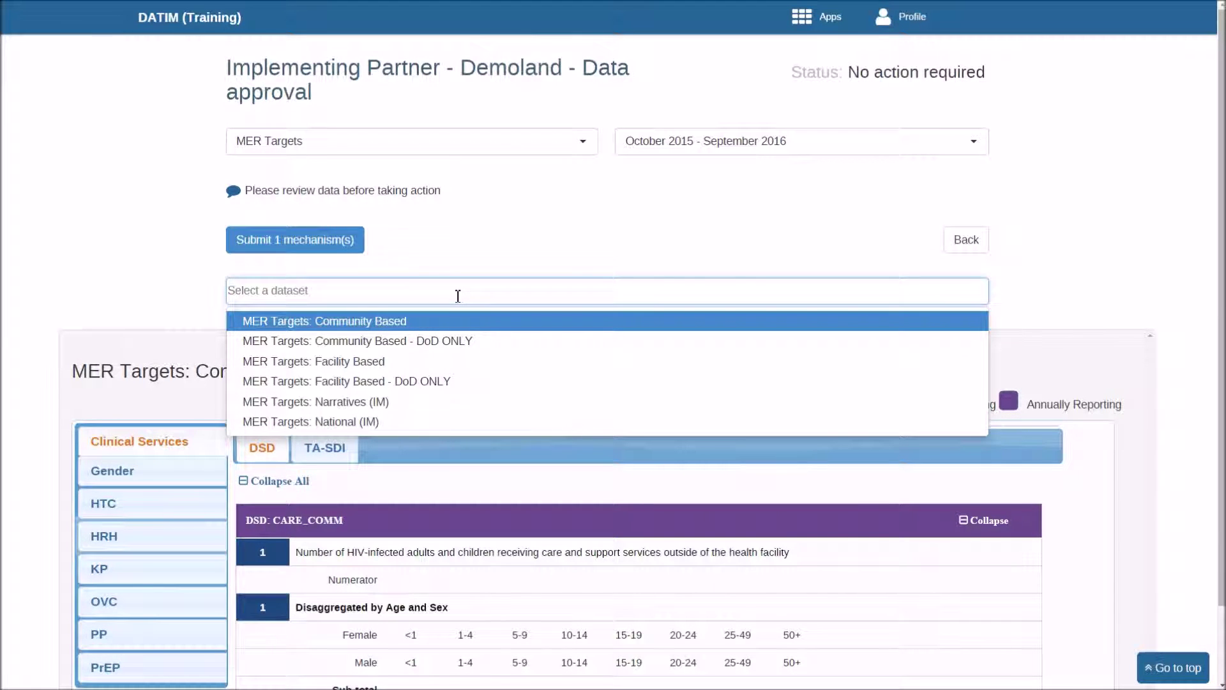
left_click(429, 363)
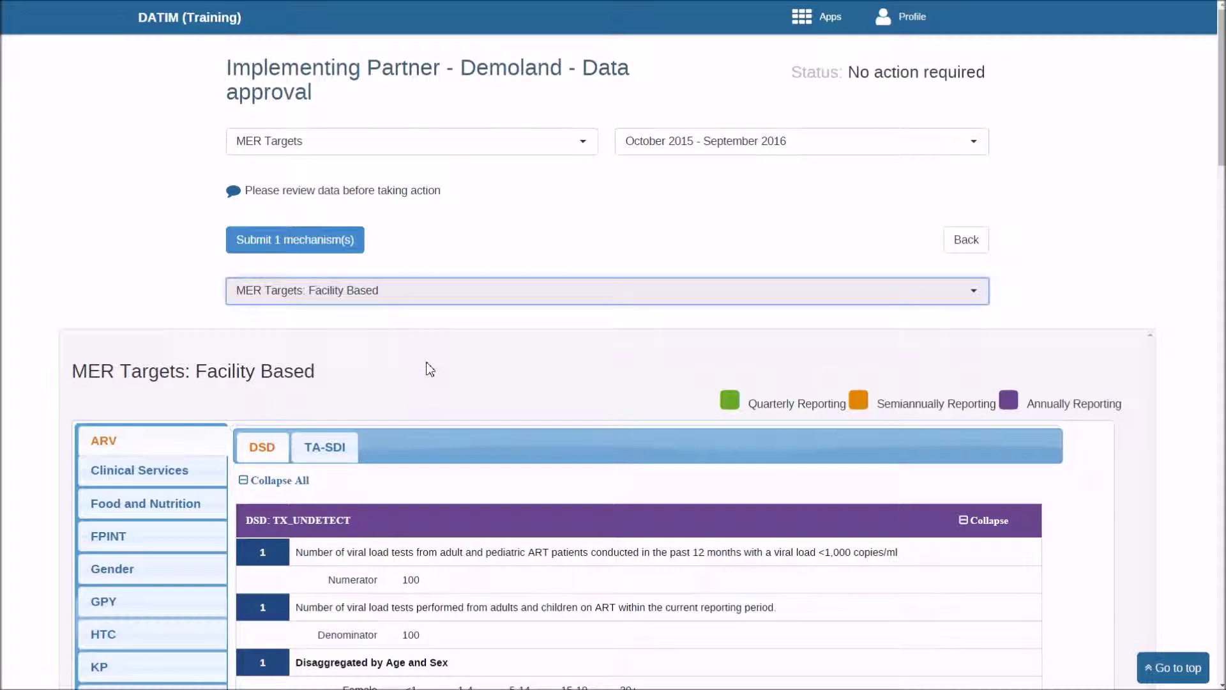
scroll(498, 370, "down", 2)
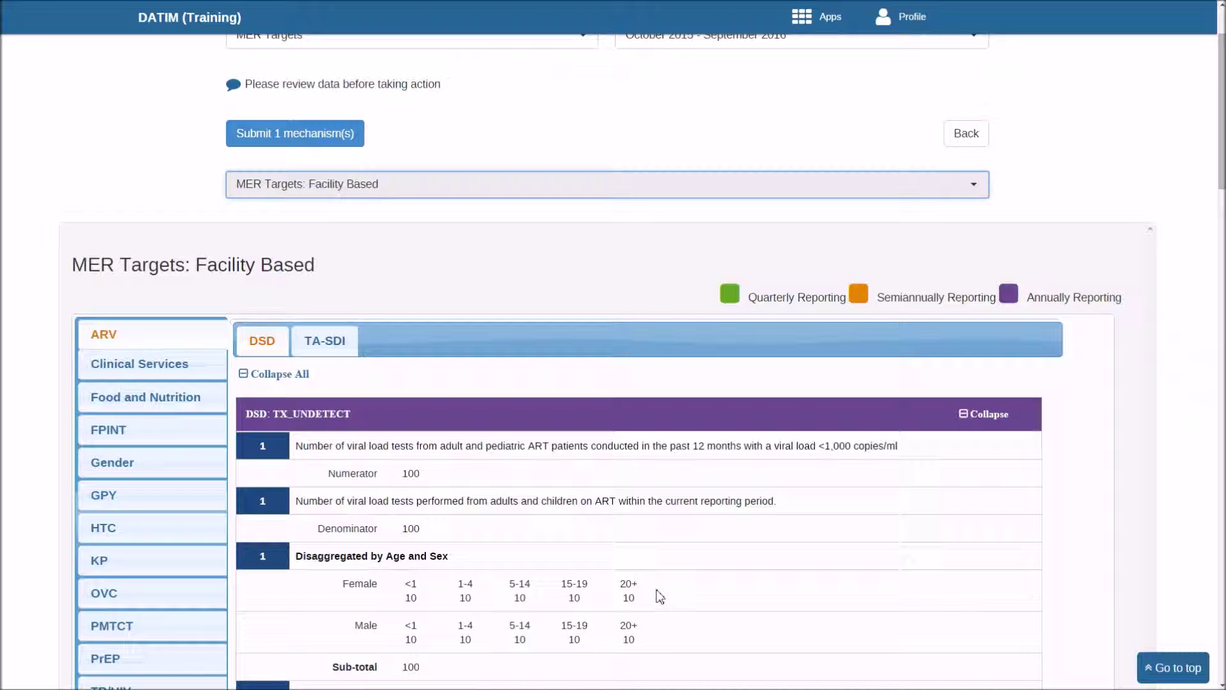
scroll(660, 596, "up", 3)
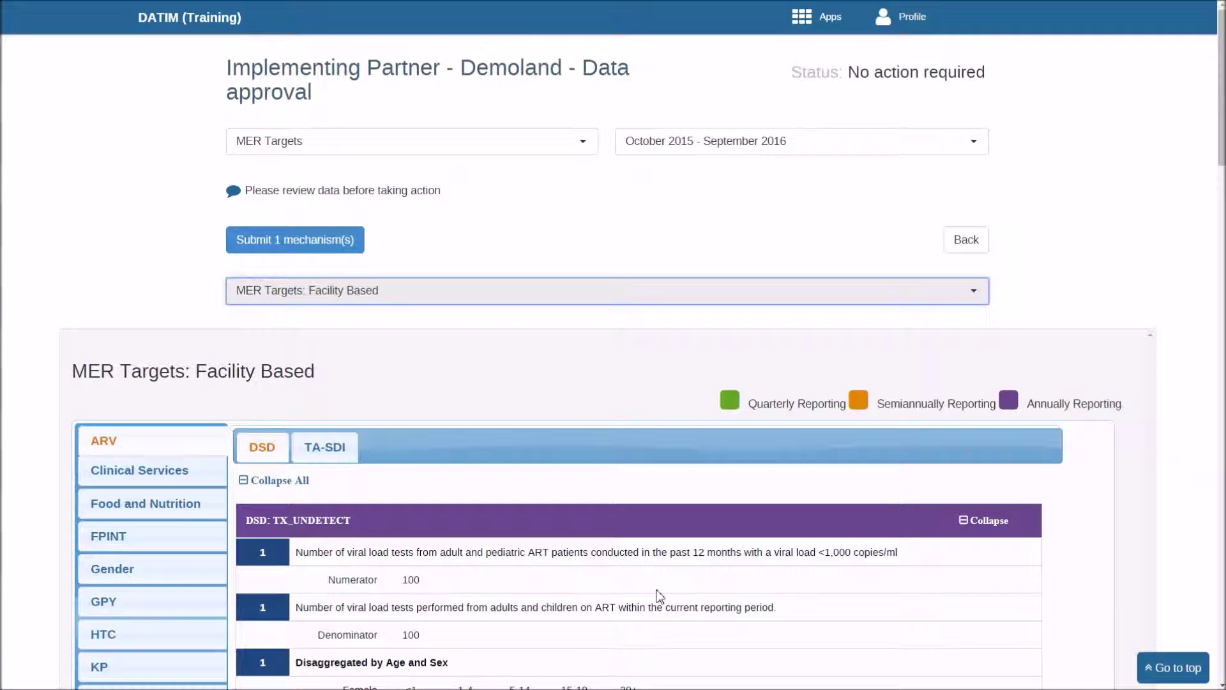
left_click(333, 249)
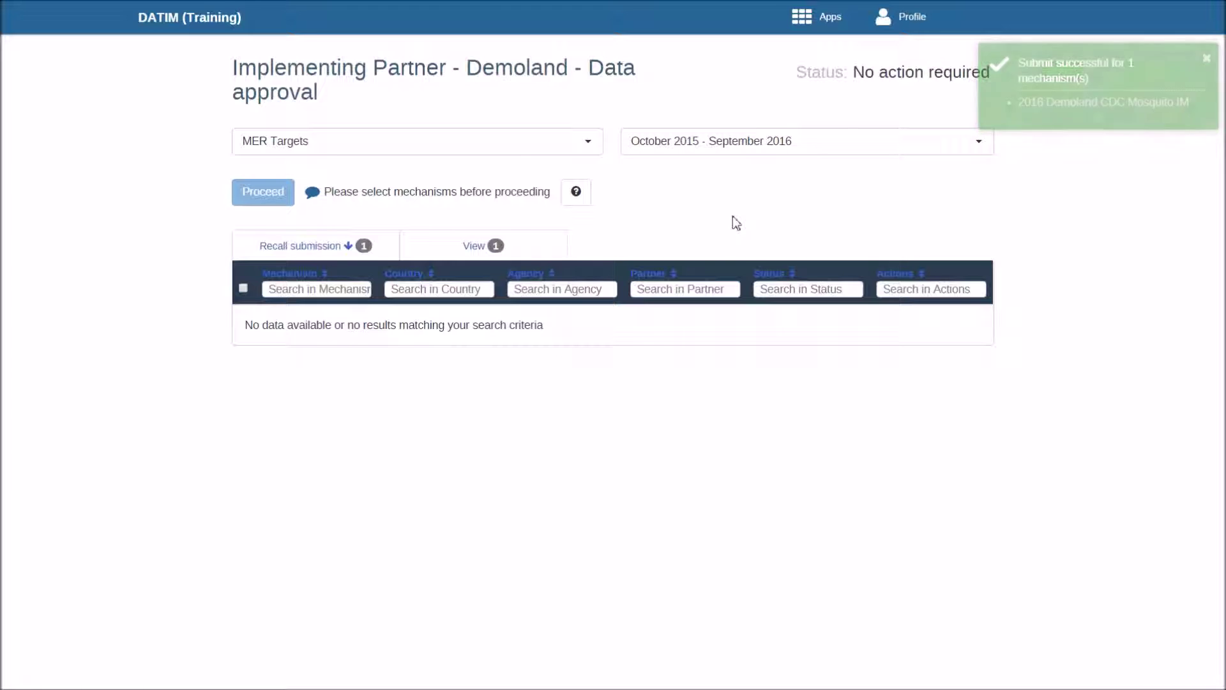
- Check the submitted mechanism's status and available actions in the Recall submission and View lists
left_click(275, 251)
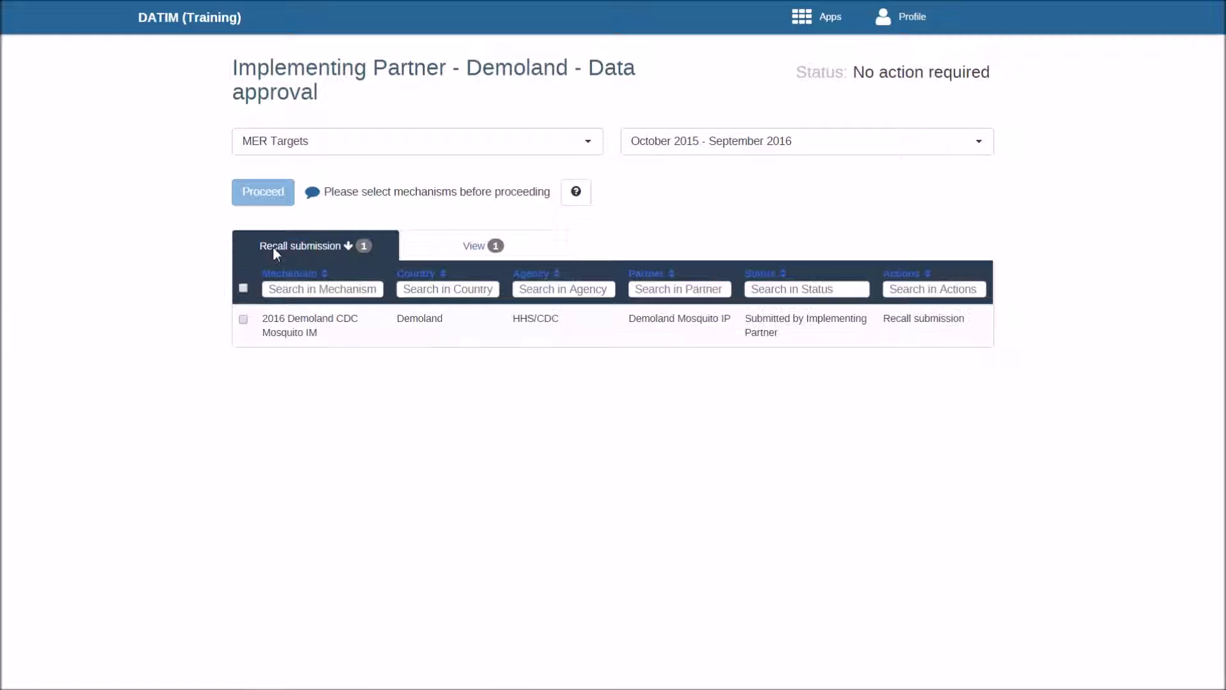
left_click(428, 254)
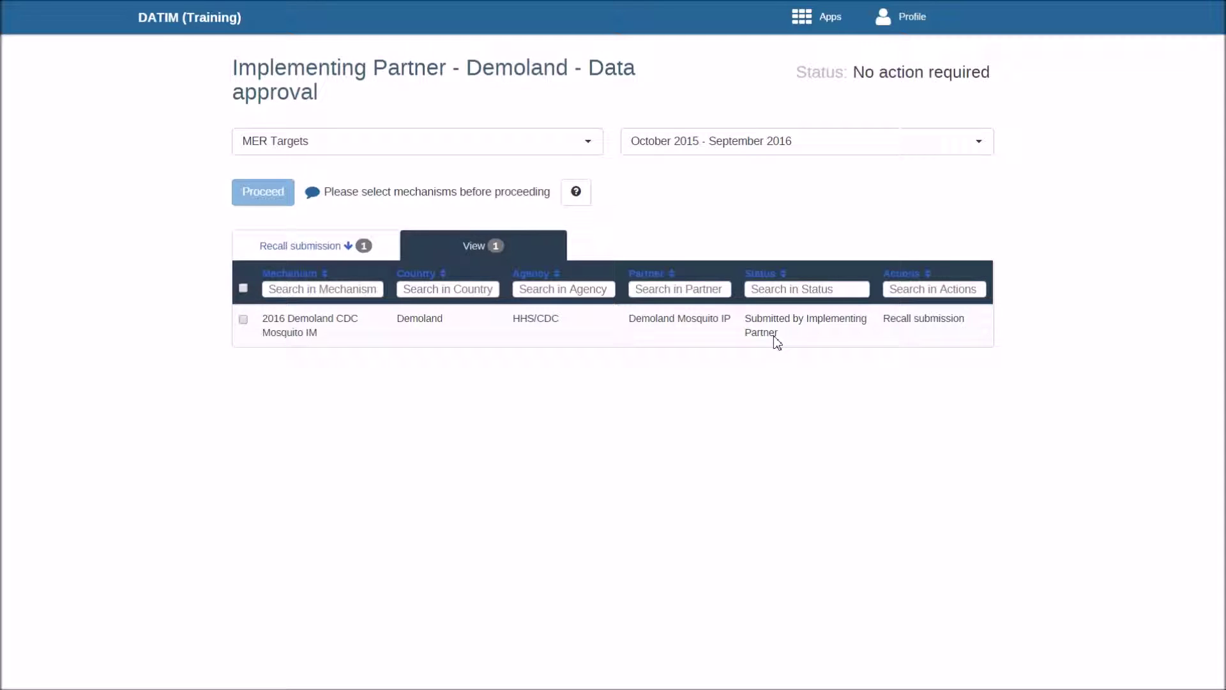
left_click(308, 247)
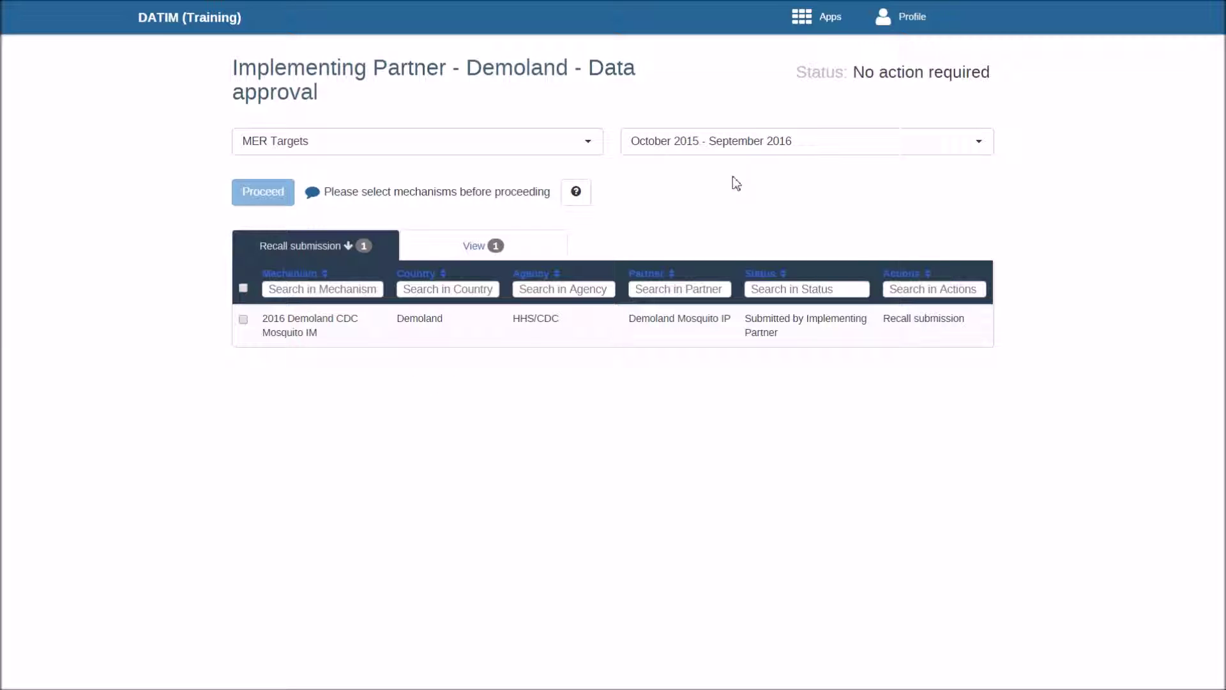
- Return to Data Entry and reopen Mosquito Site's MER Targets: Facility Based form for October 2015 - September 2016 under the submitted mechanism
left_click(802, 17)
left_click(602, 312)
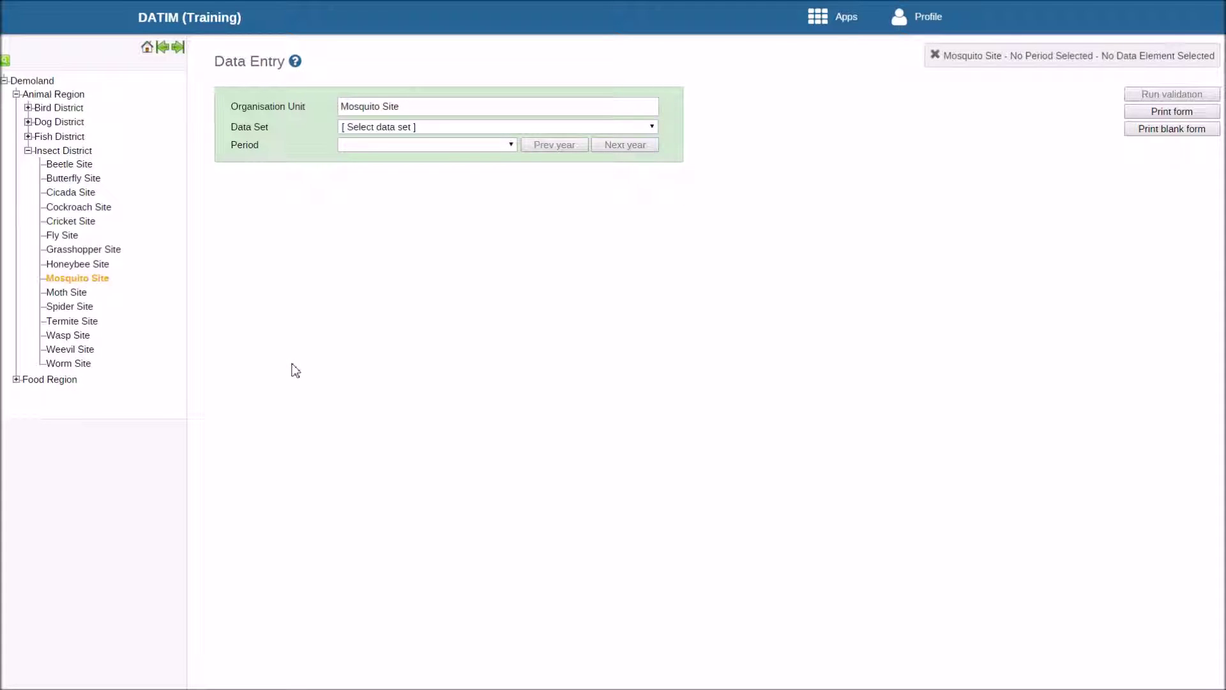
left_click(392, 125)
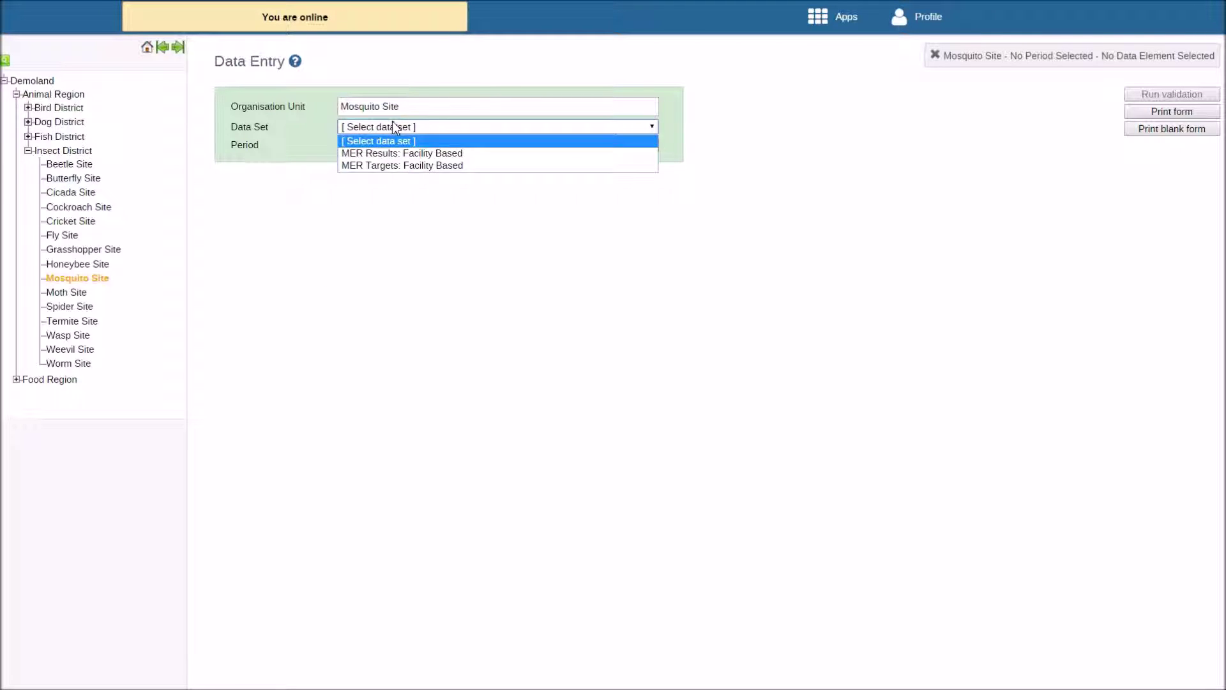
left_click(391, 165)
left_click(389, 145)
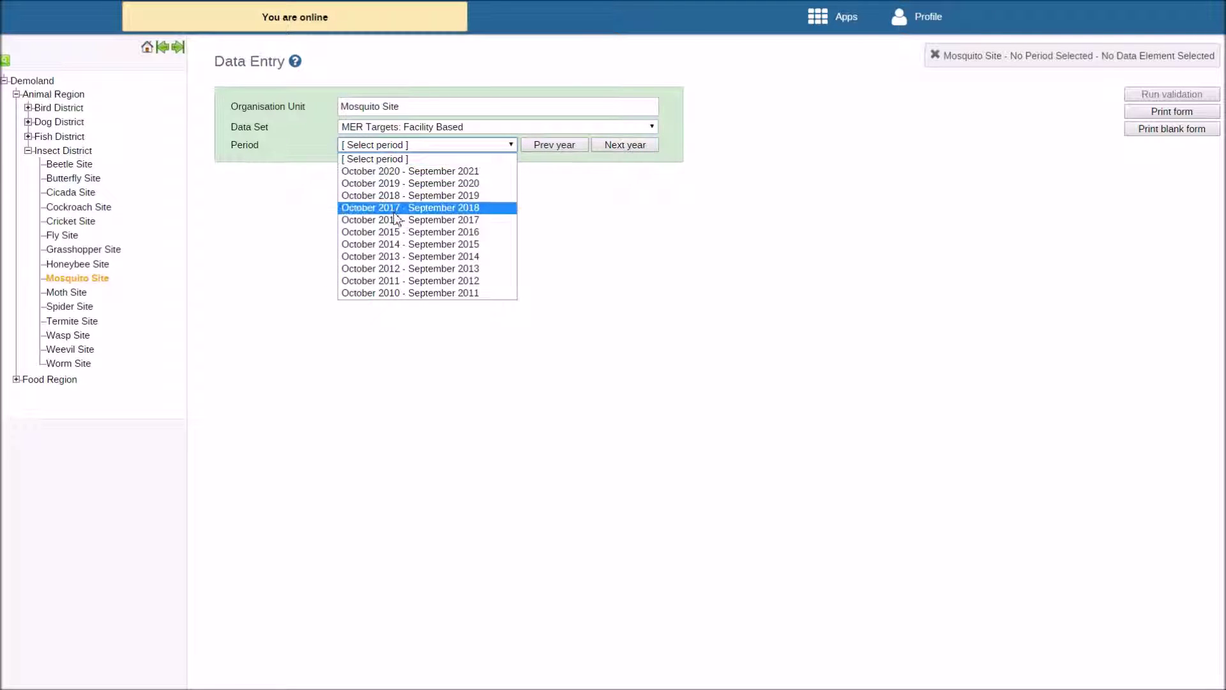
left_click(398, 231)
left_click(402, 164)
left_click(402, 189)
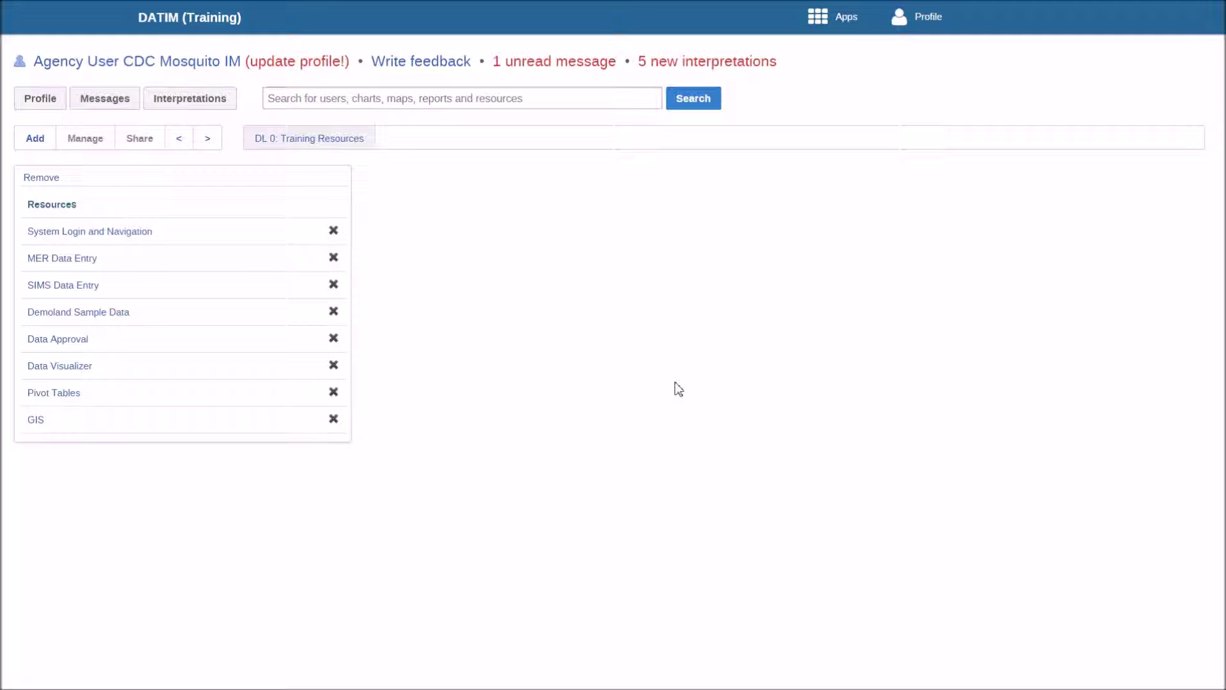
- As the agency user, open Data Approval and choose MER Targets for the period October 2015 - September 2016
left_click(817, 18)
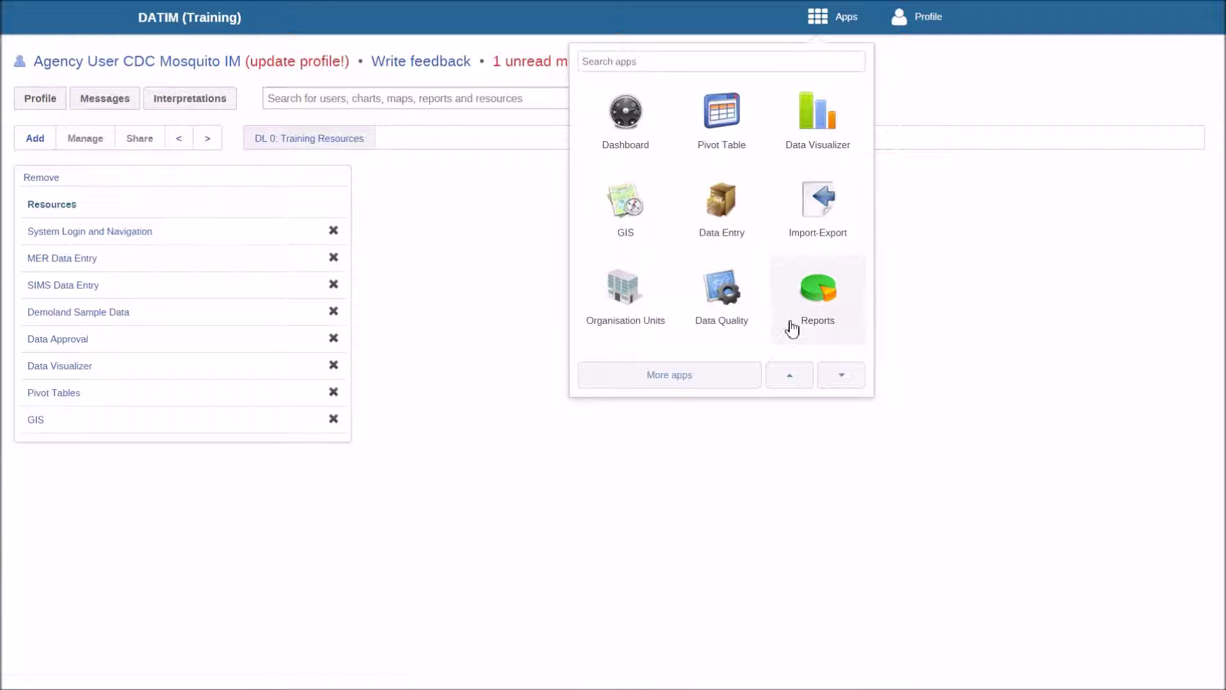
type("da")
left_click(717, 211)
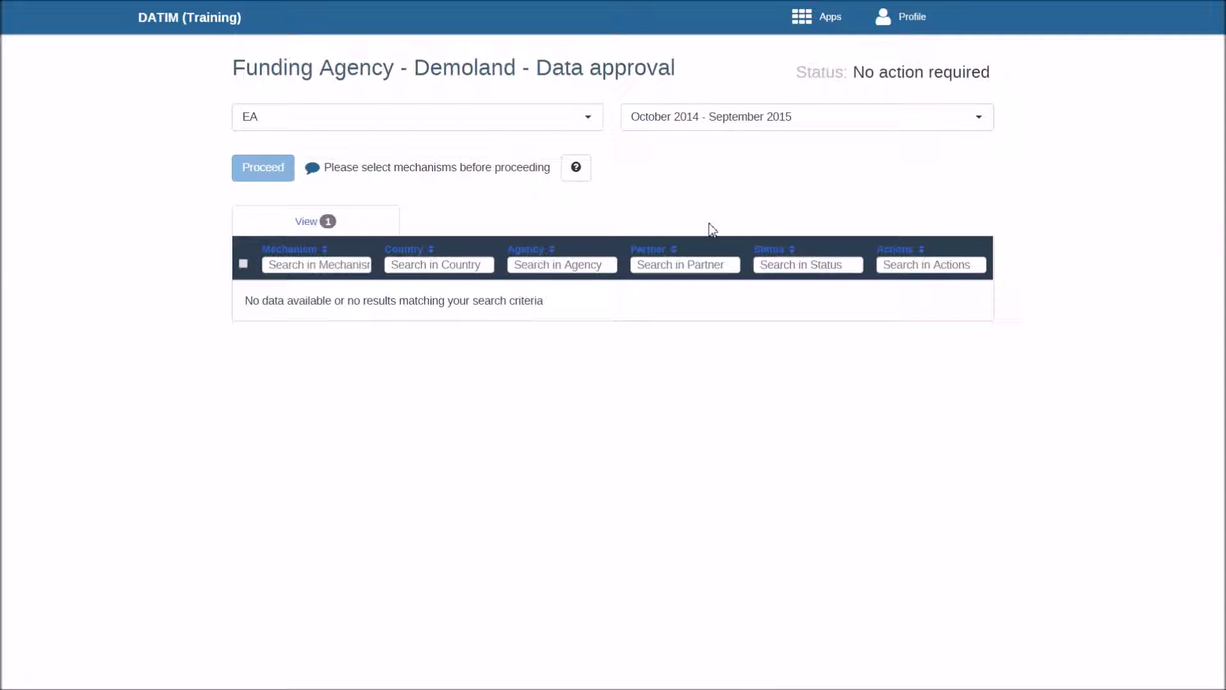
left_click(583, 120)
left_click(519, 187)
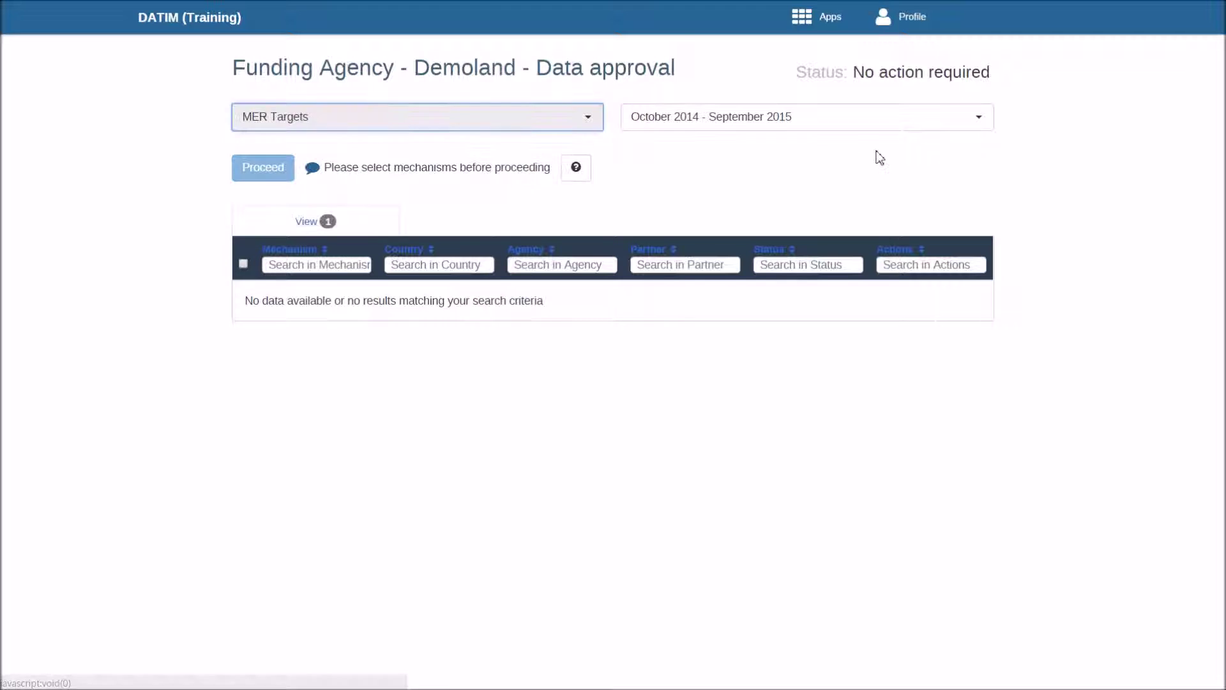
left_click(870, 122)
left_click(810, 153)
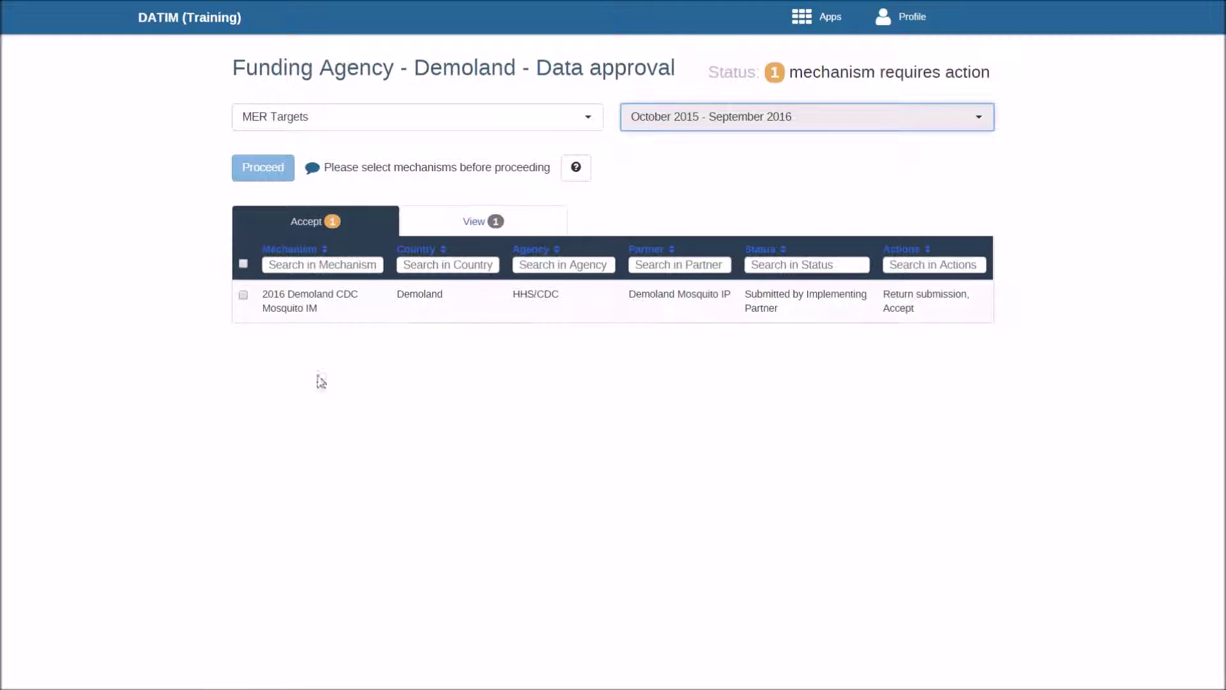
- Proceed with the 2016 Demoland CDC Mosquito IM mechanism and review its MER Targets: Facility Based dataset
left_click(243, 295)
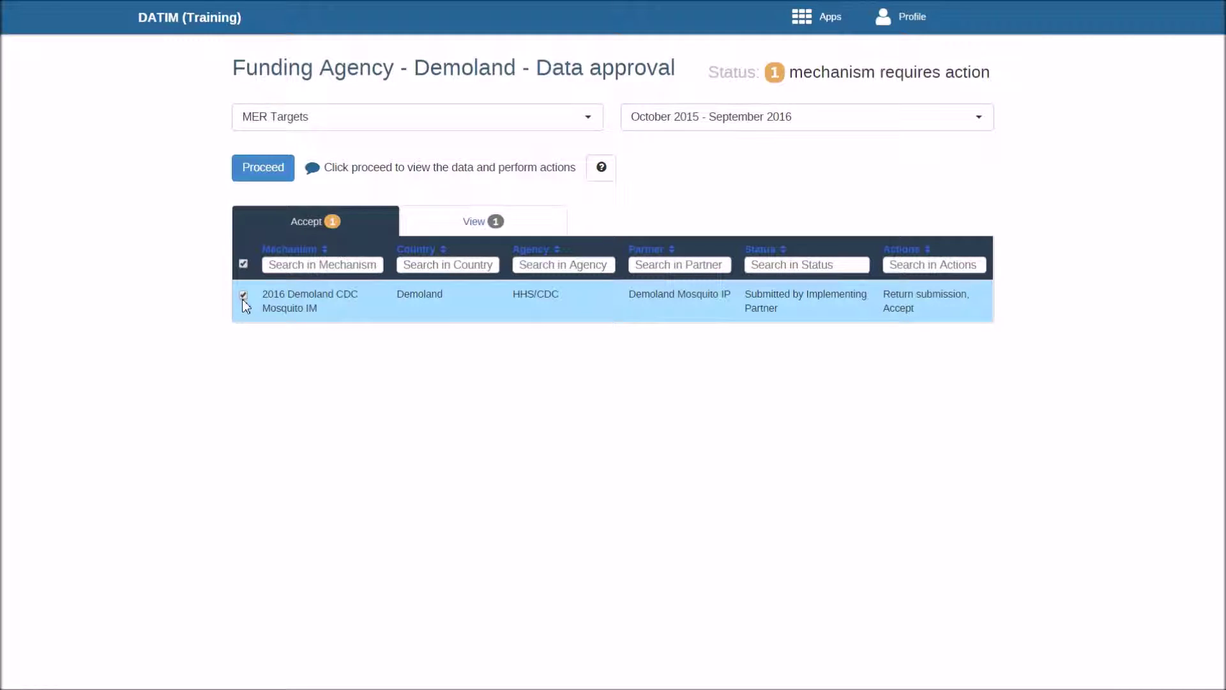
left_click(262, 177)
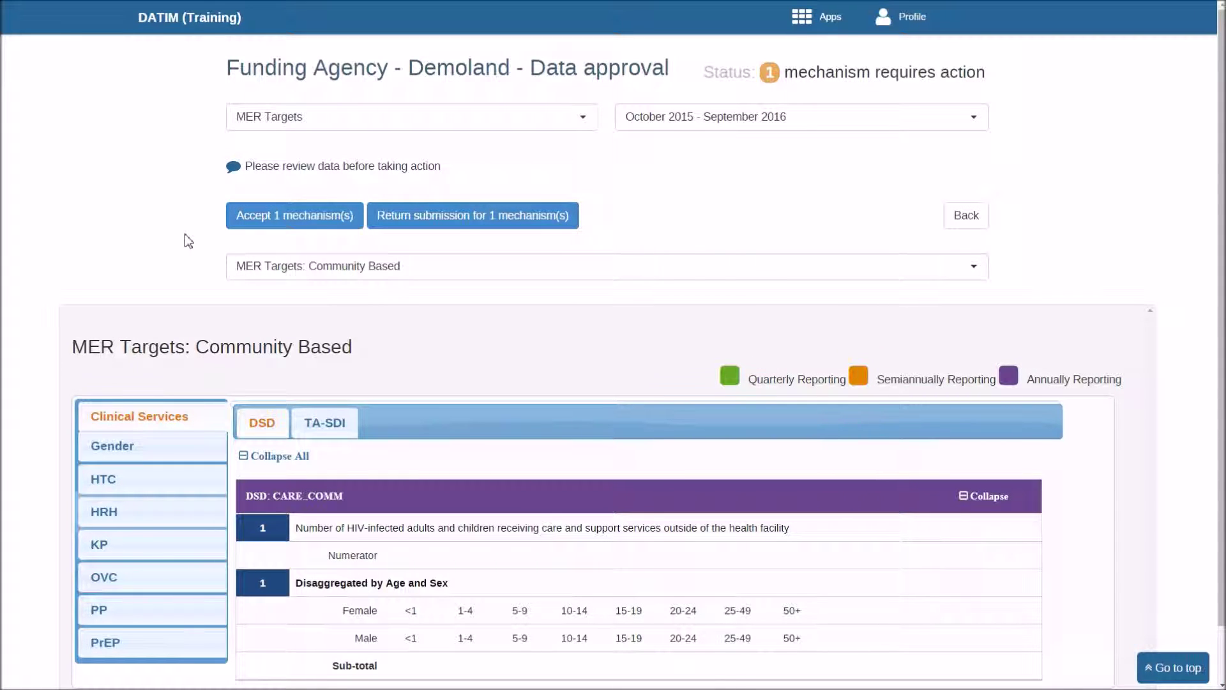
left_click(324, 268)
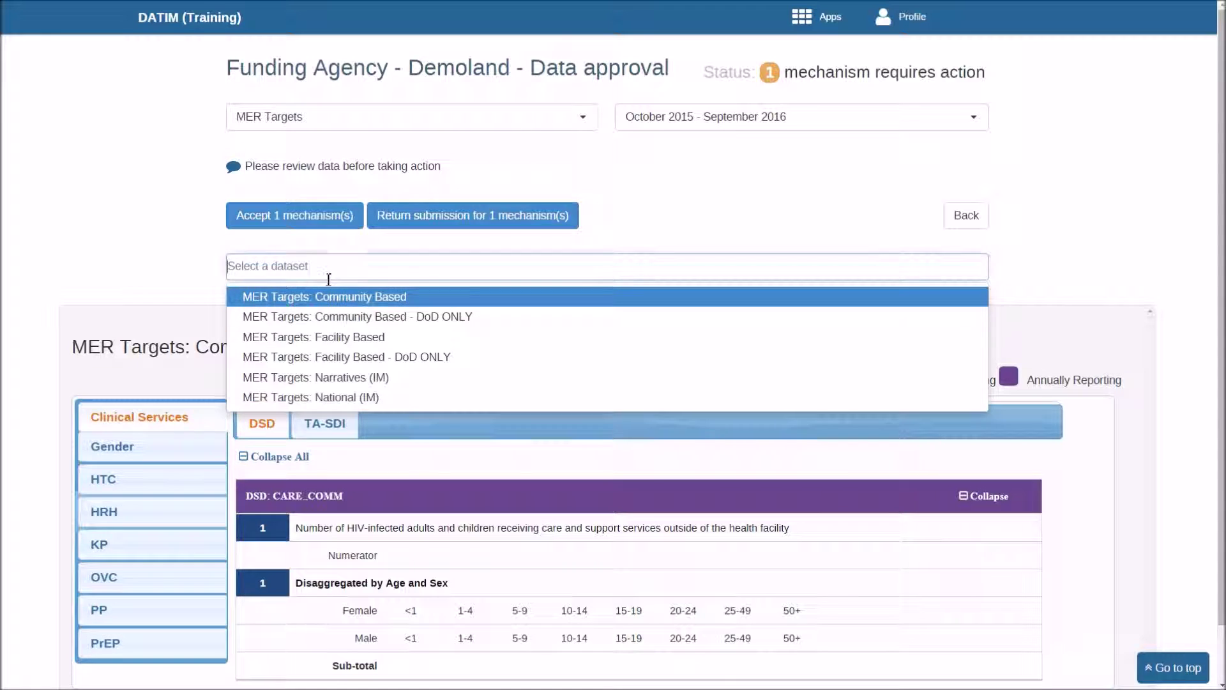
left_click(337, 339)
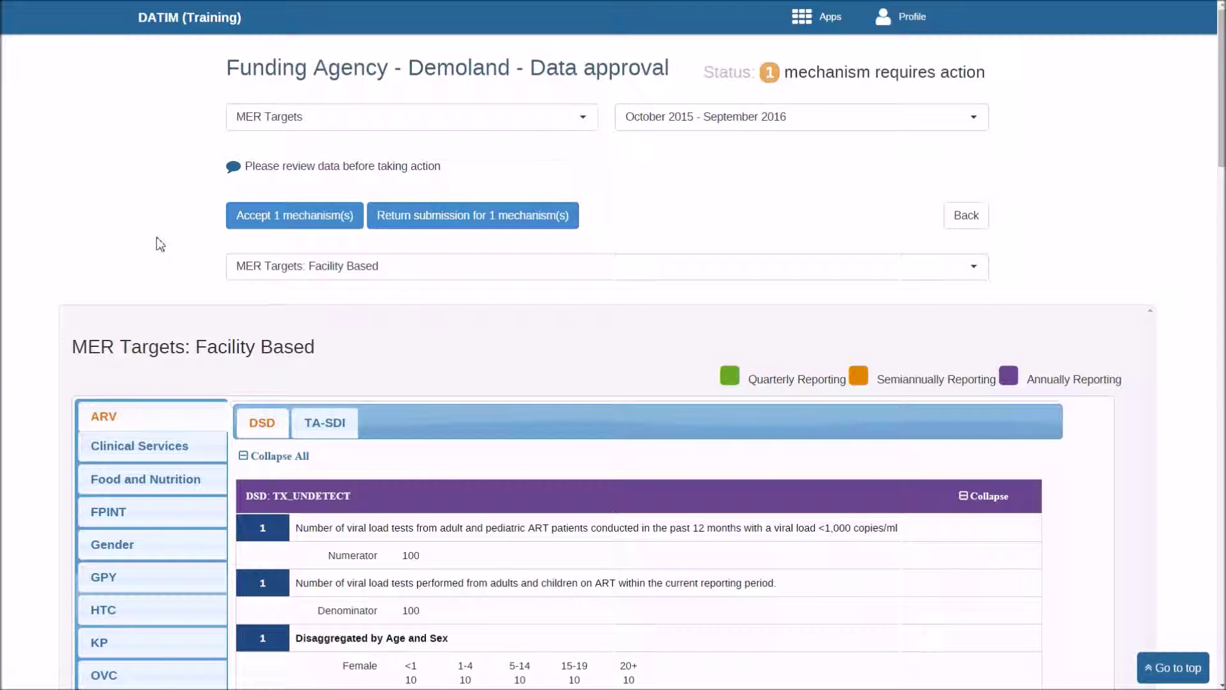
scroll(157, 237, "down", 2)
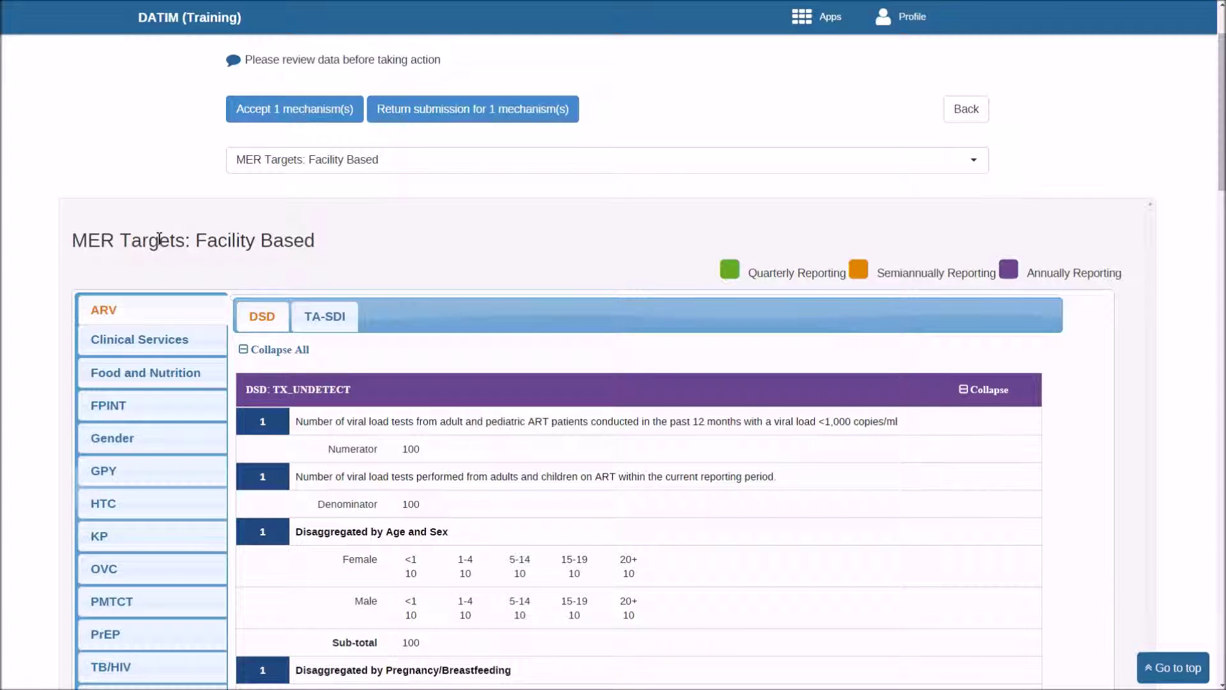
- Accept the 2016 Demoland CDC Mosquito IM mechanism as the funding agency and display the Submit or Return submission list
scroll(159, 237, "up", 2)
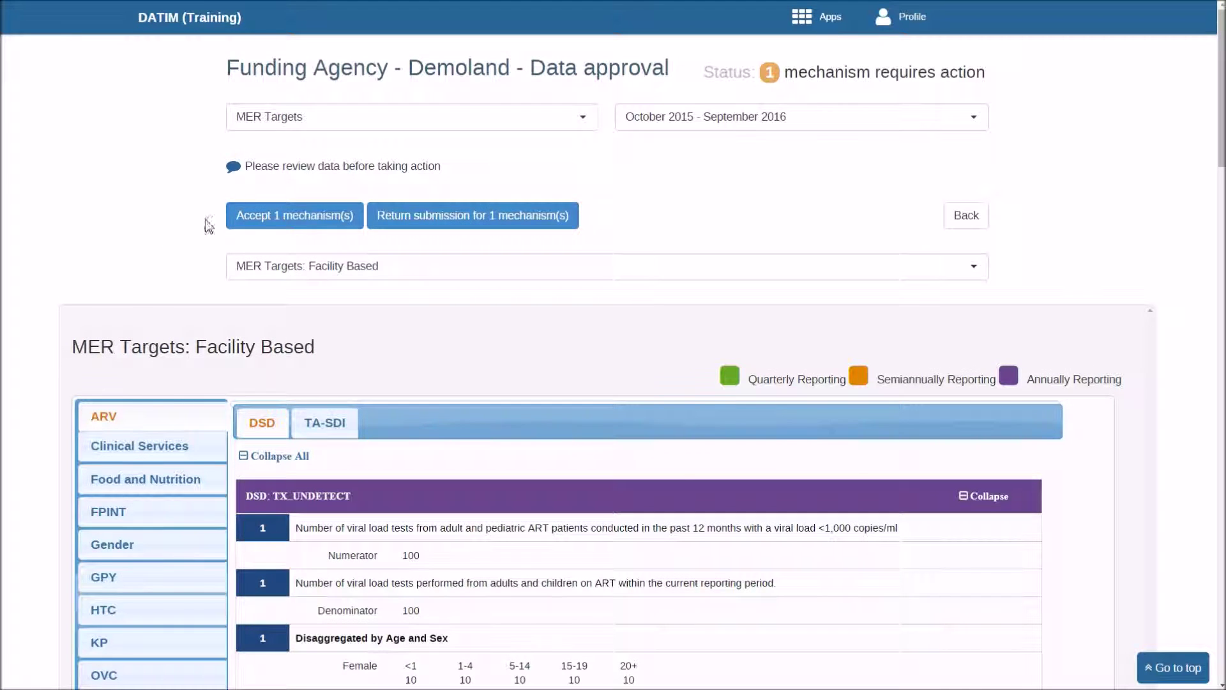
left_click(288, 217)
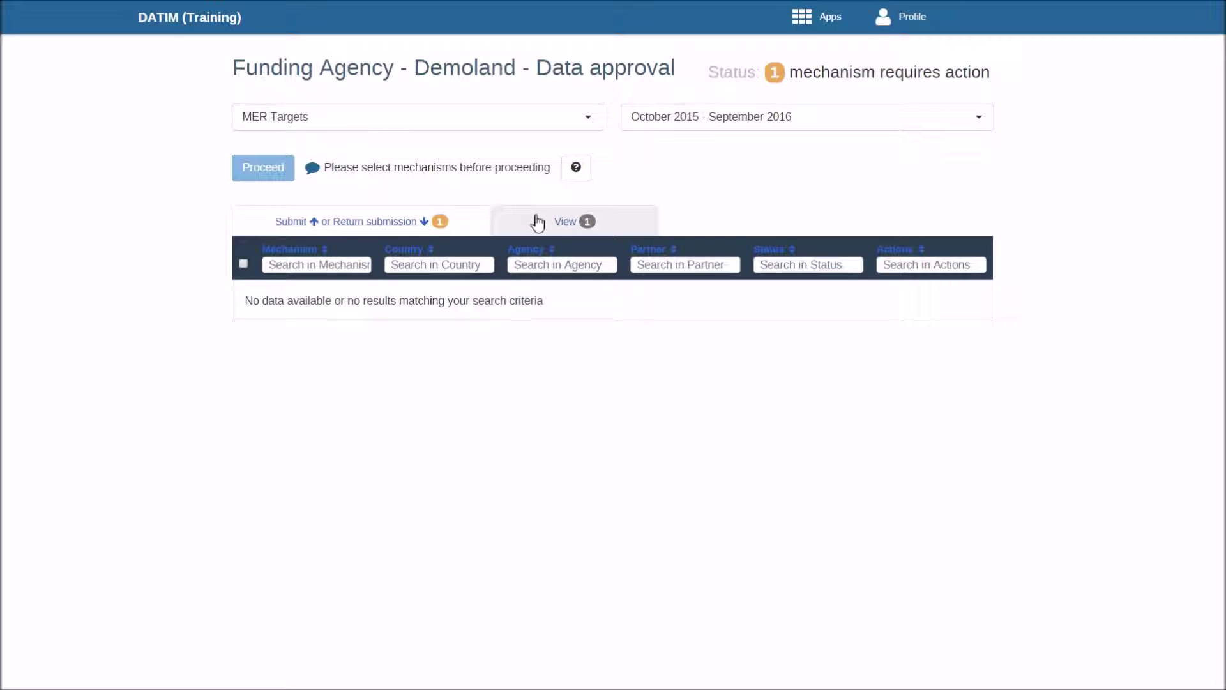
left_click(404, 221)
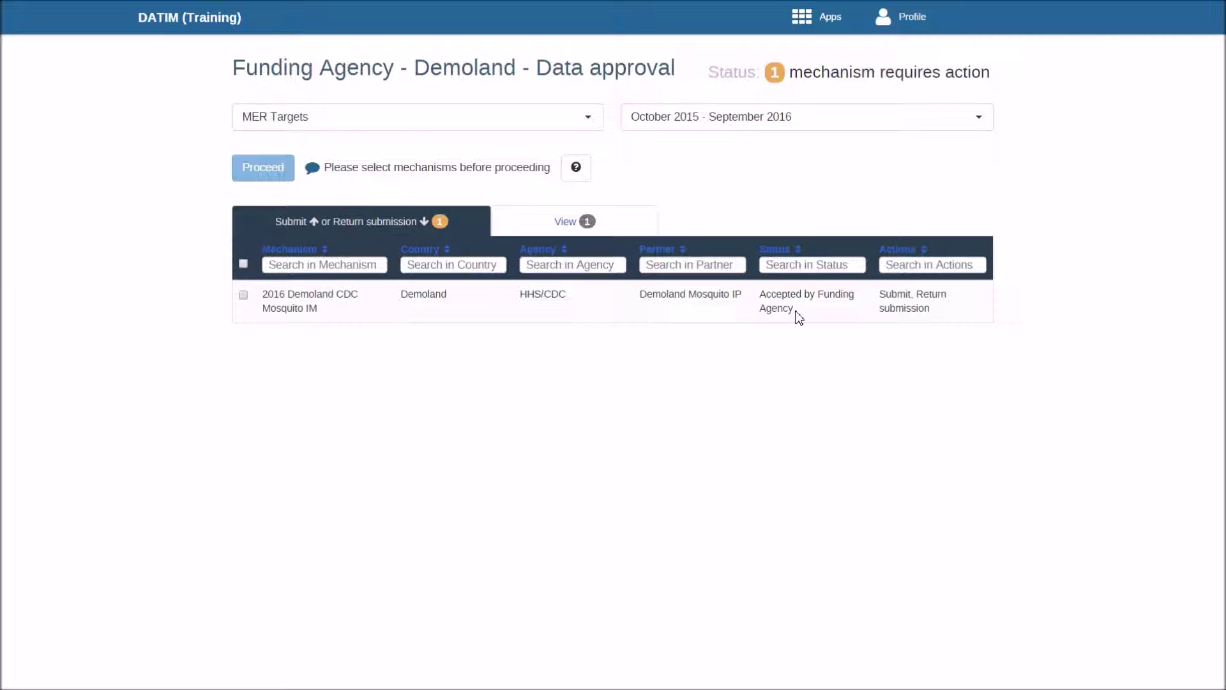
- Proceed with the accepted 2016 Demoland CDC Mosquito IM mechanism and look over its MER Targets: Facility Based data
left_click(243, 295)
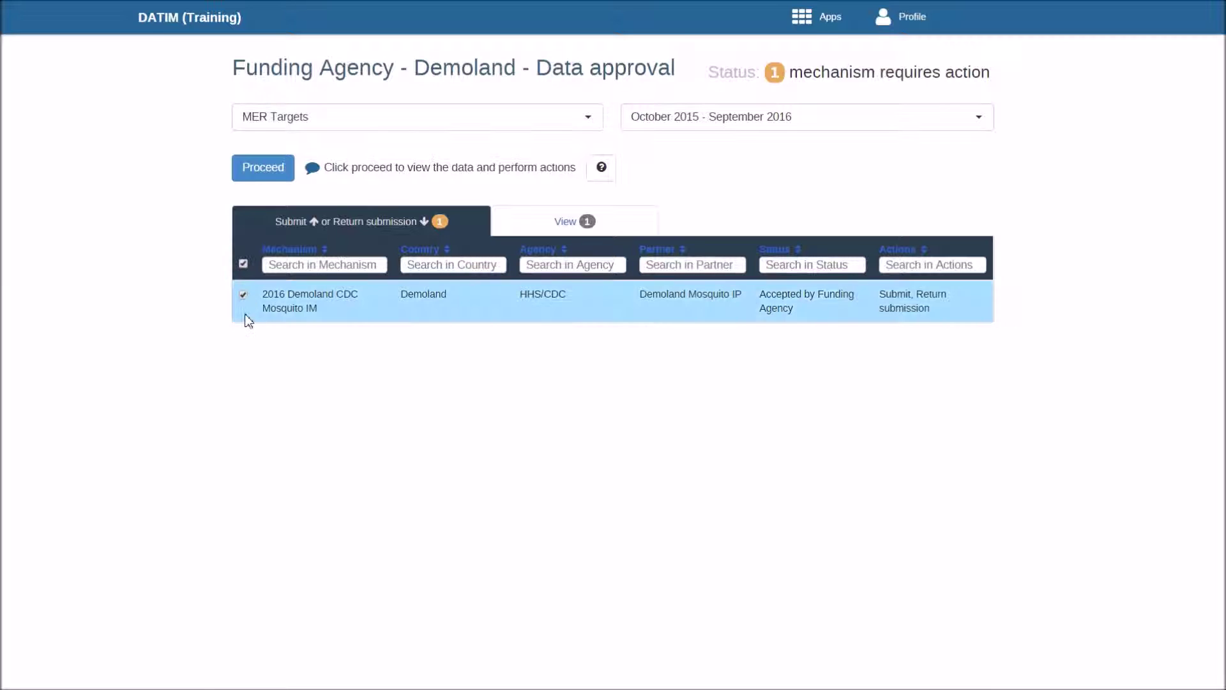
left_click(256, 169)
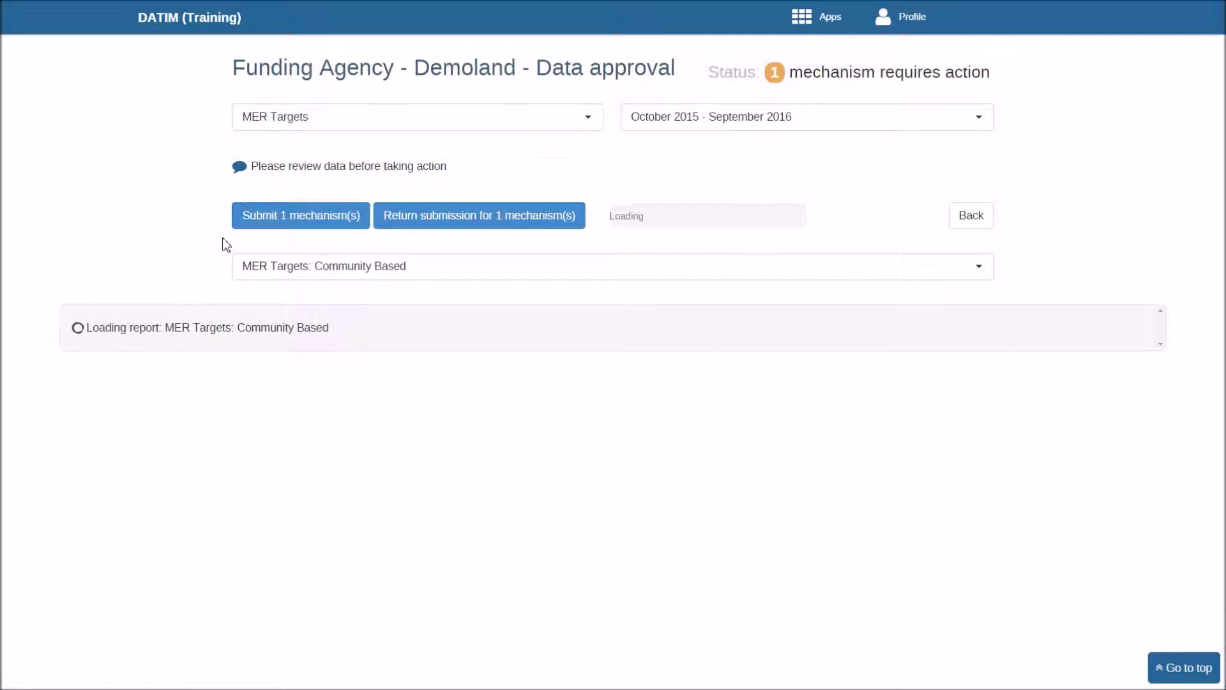
left_click(298, 264)
left_click(334, 337)
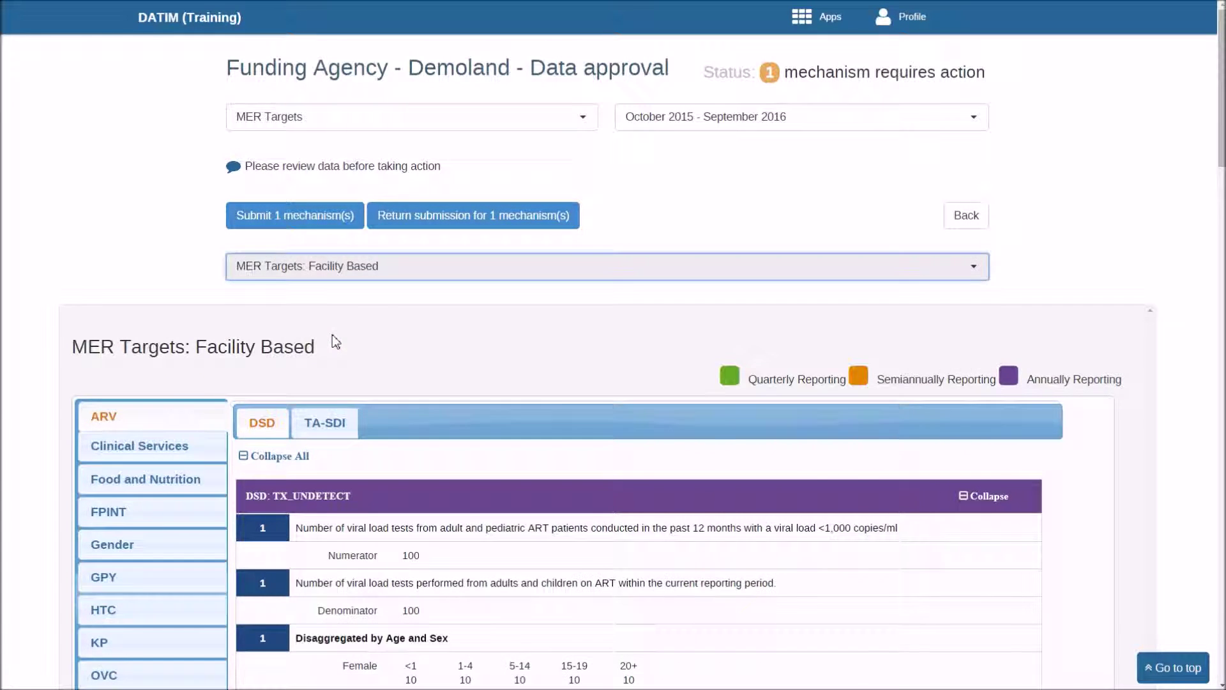
scroll(372, 401, "down", 3)
scroll(473, 504, "up", 3)
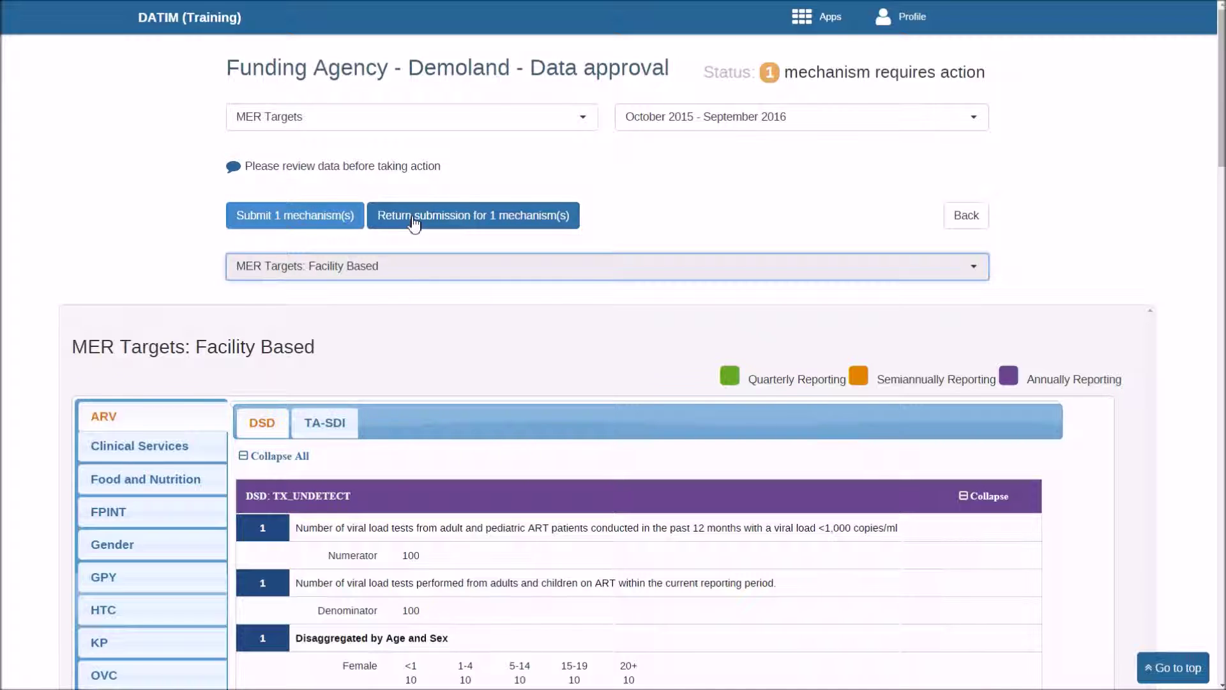
- Submit the reviewed mechanism as the funding agency and check its entry in the Recall submission list
left_click(306, 219)
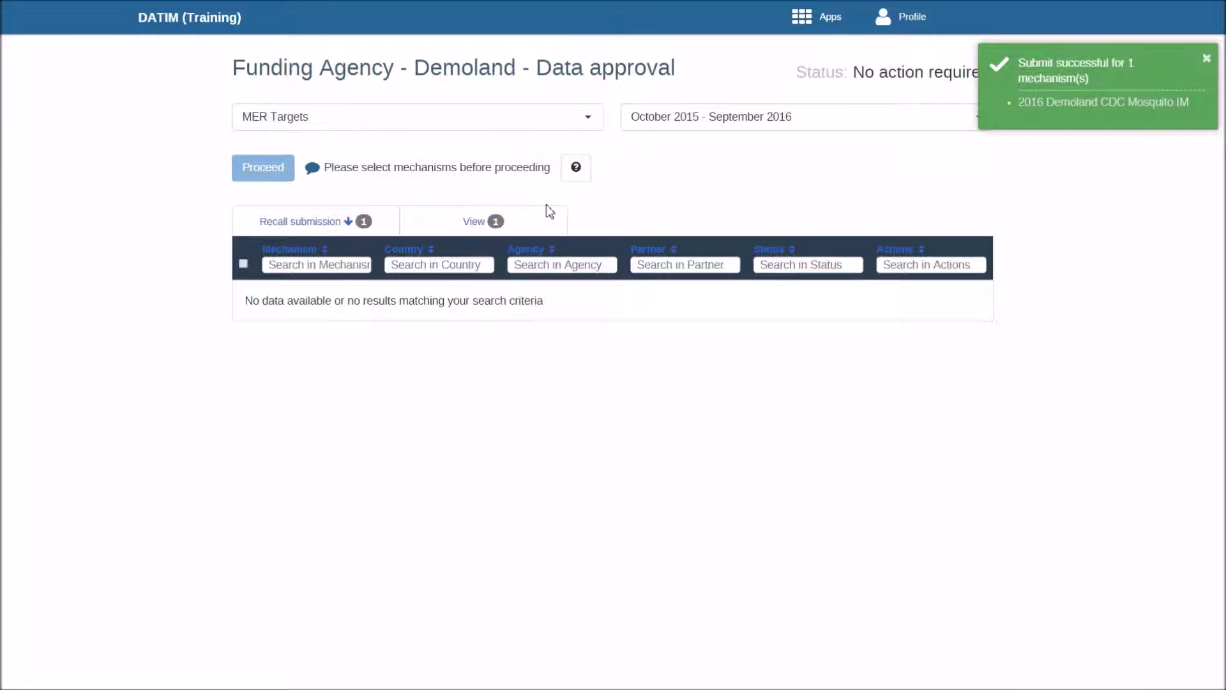
left_click(314, 232)
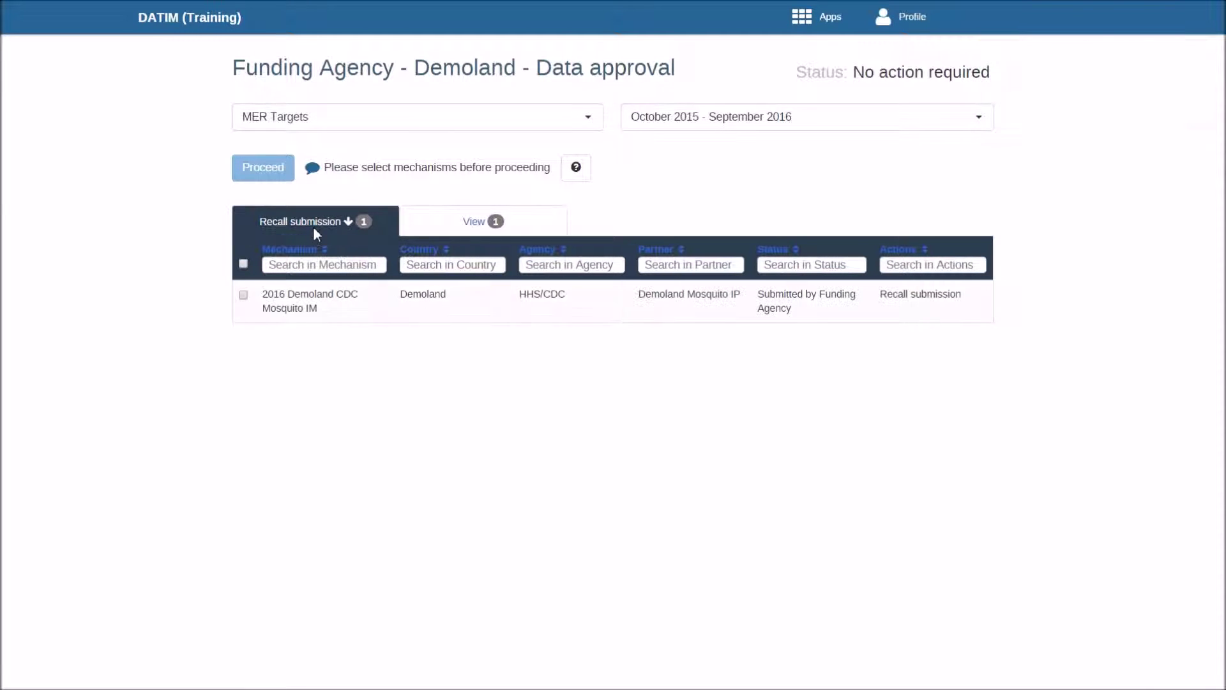